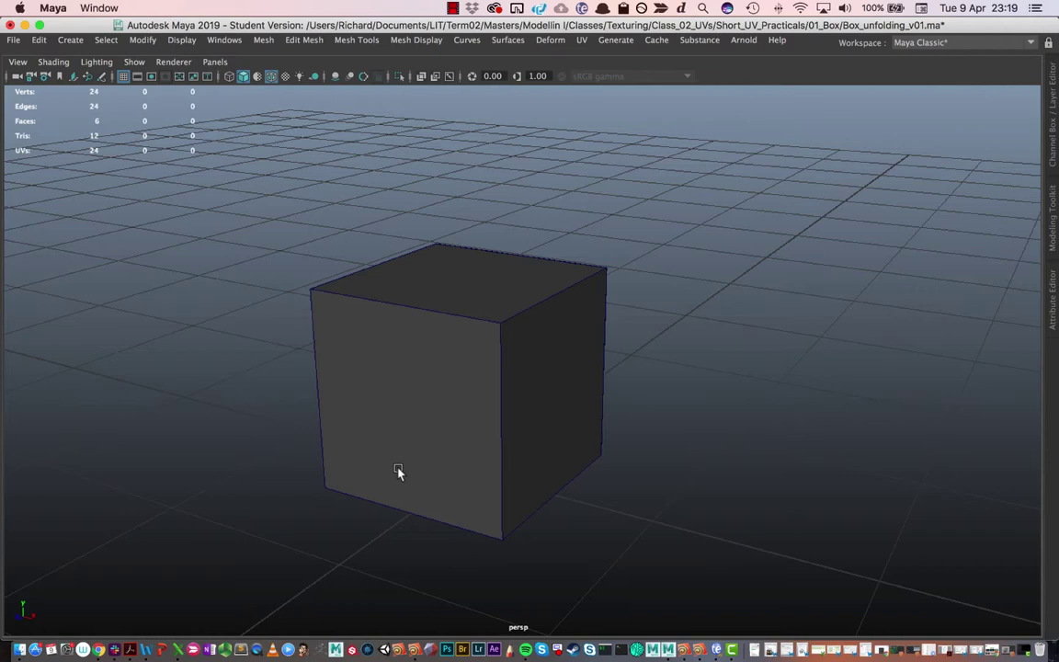
- Select the cube pCube1 in the perspective viewport
left_click(397, 445)
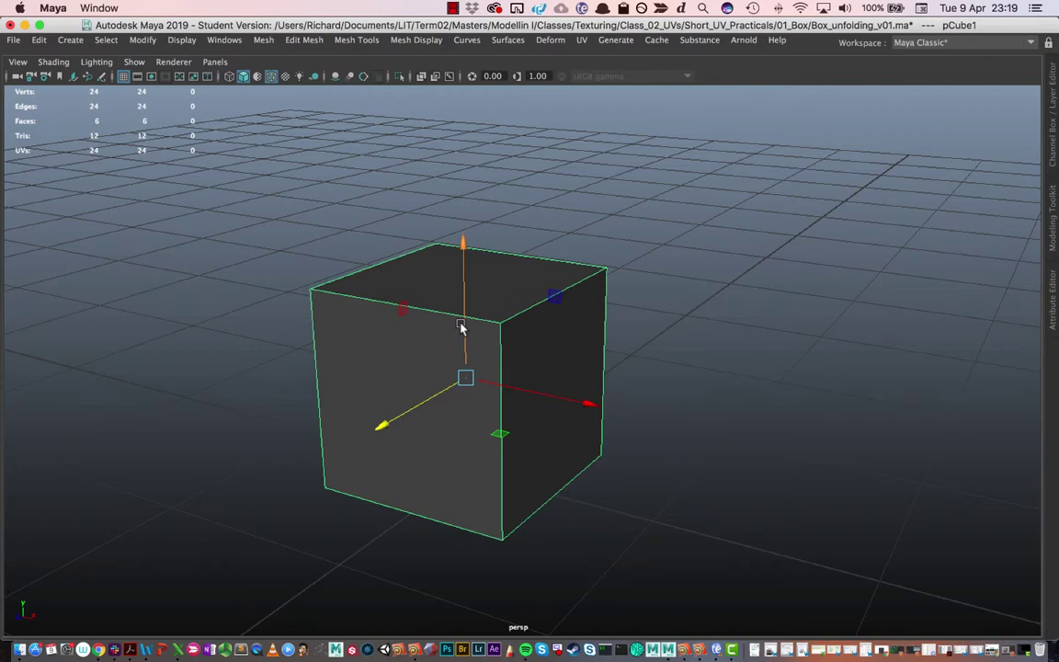
- Switch to textured display and orbit until the FRAGILE and THIS SIDE UP markings show
key("6")
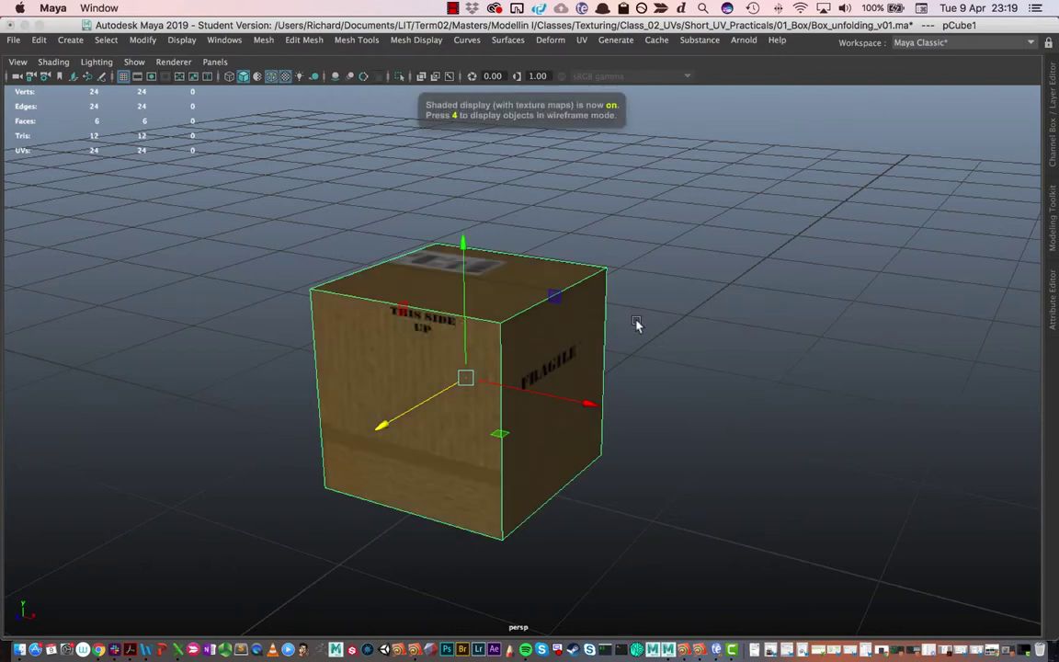
mouse_move(653, 321)
left_mouse_down("alt")
mouse_move(586, 333)
mouse_move(458, 317)
mouse_move(674, 307)
mouse_move(675, 328)
mouse_move(649, 343)
mouse_move(624, 315)
left_mouse_up("alt")
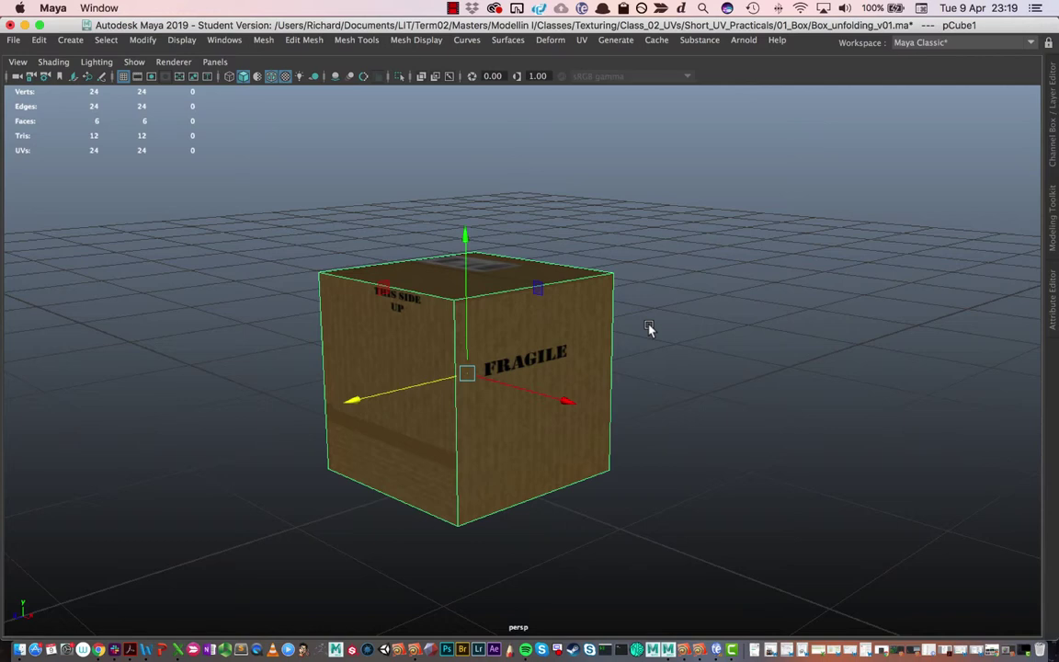
middle_click_drag(642, 315, 638, 334, "alt")
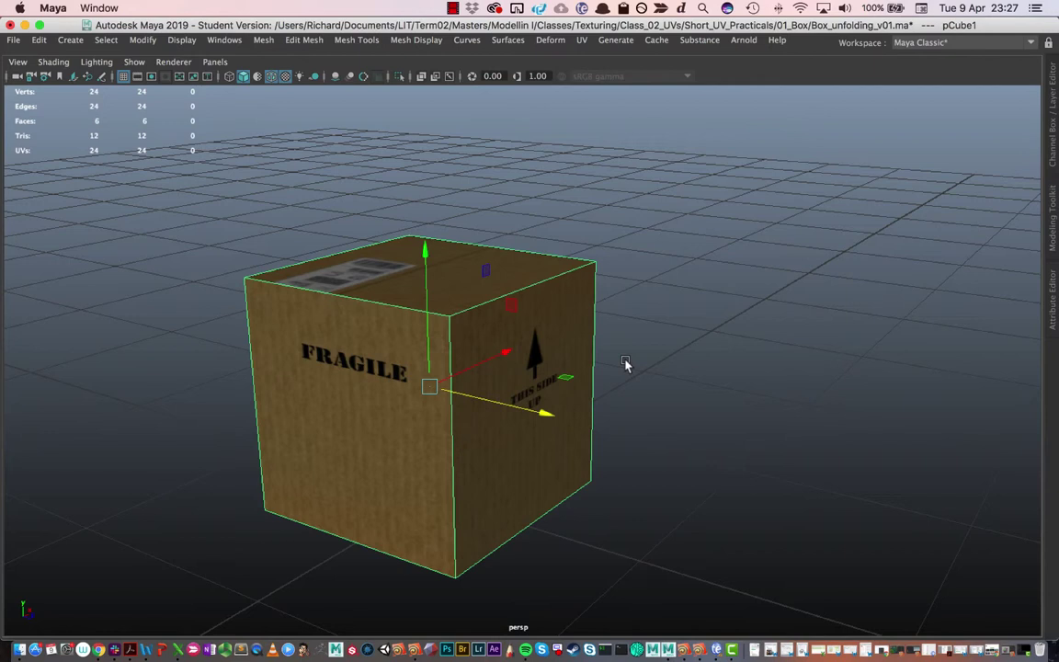
scroll(626, 364, "down", 3)
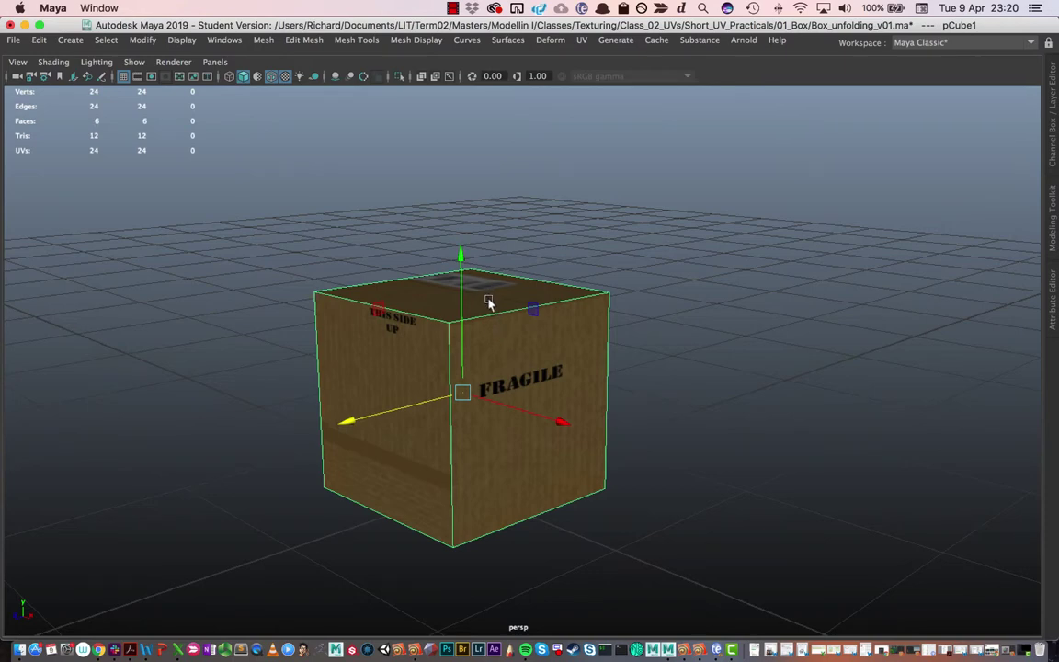
- Deselect the box, tumble around to inspect its top and underside, and open the Windows menu
left_click(280, 367)
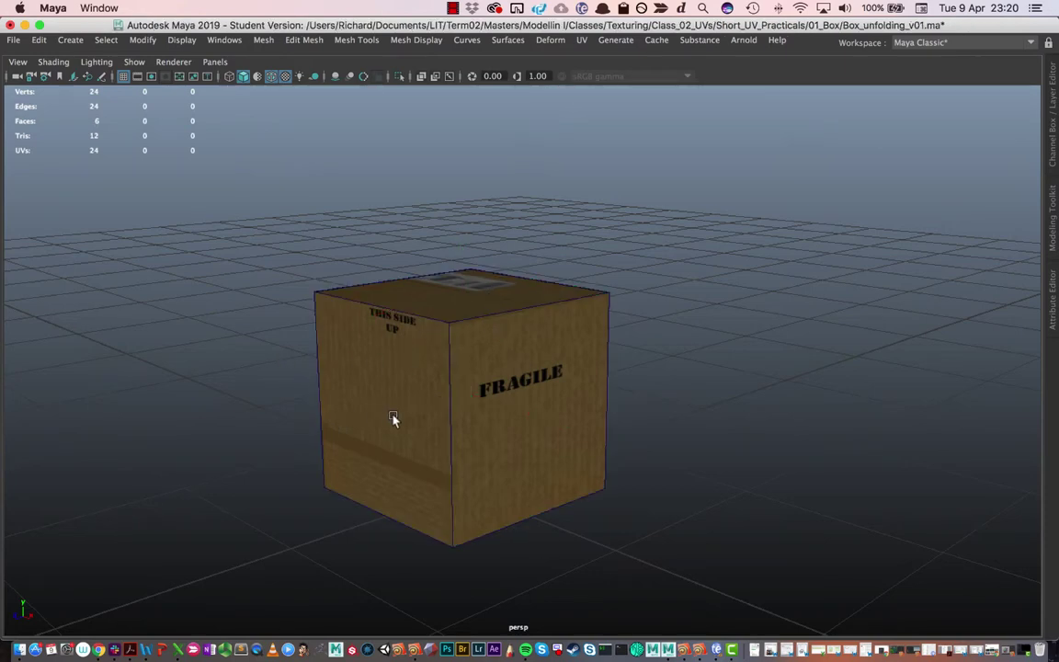
left_click_drag(393, 421, 446, 453, "alt")
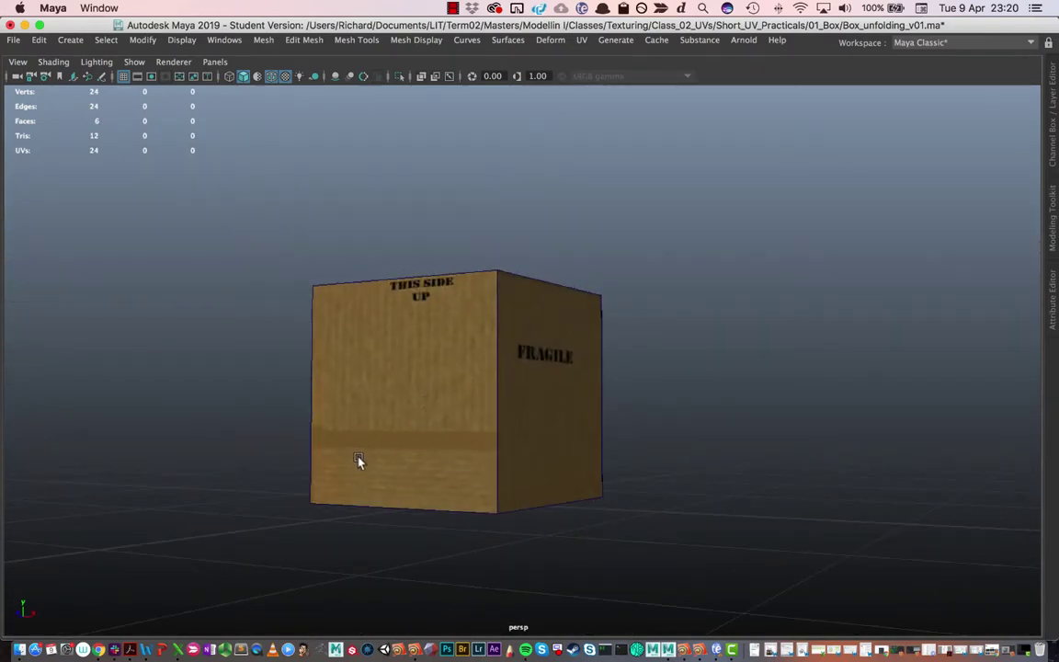
left_click_drag(408, 434, 418, 411, "alt")
left_click_drag(544, 436, 425, 451, "alt")
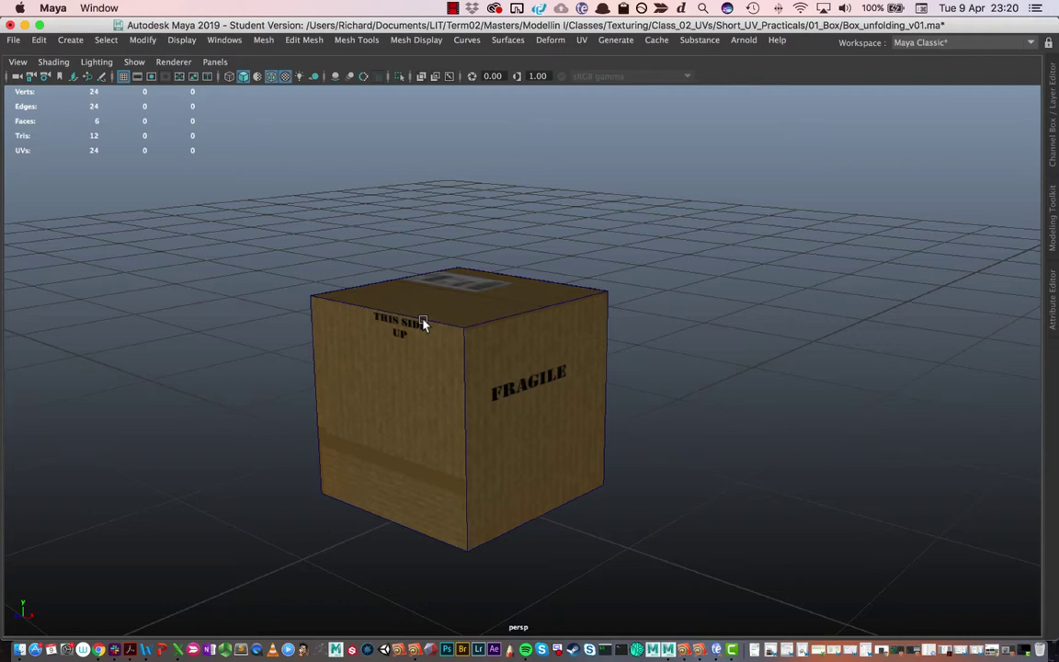
left_click(213, 40)
- Open the UV Editor from Windows > Modeling Editors and pan its grid
mouse_move(258, 108)
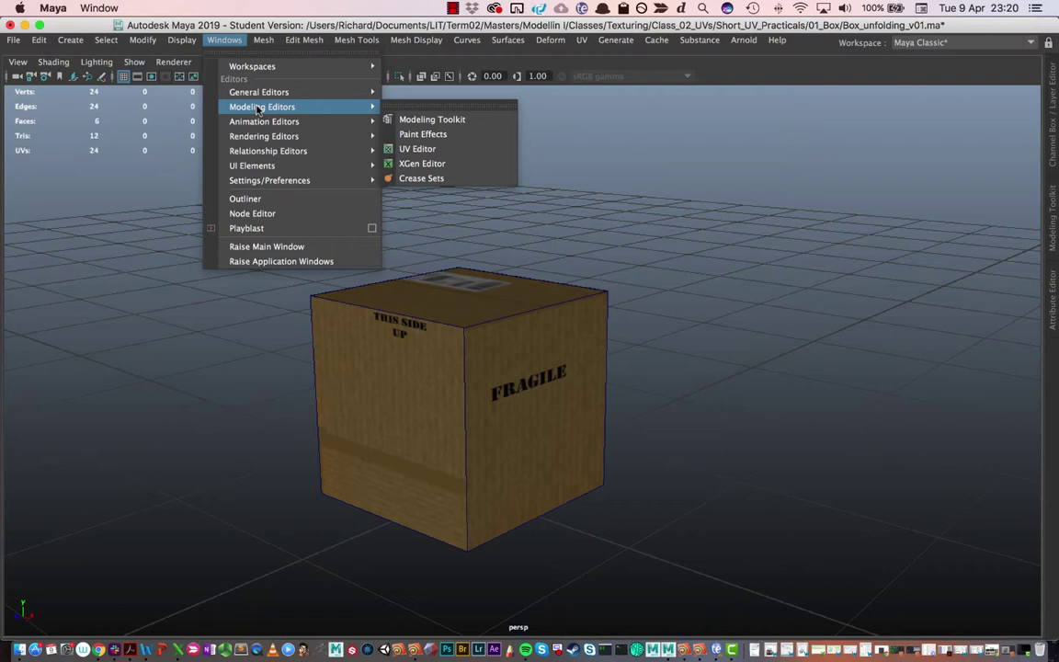
left_click(413, 149)
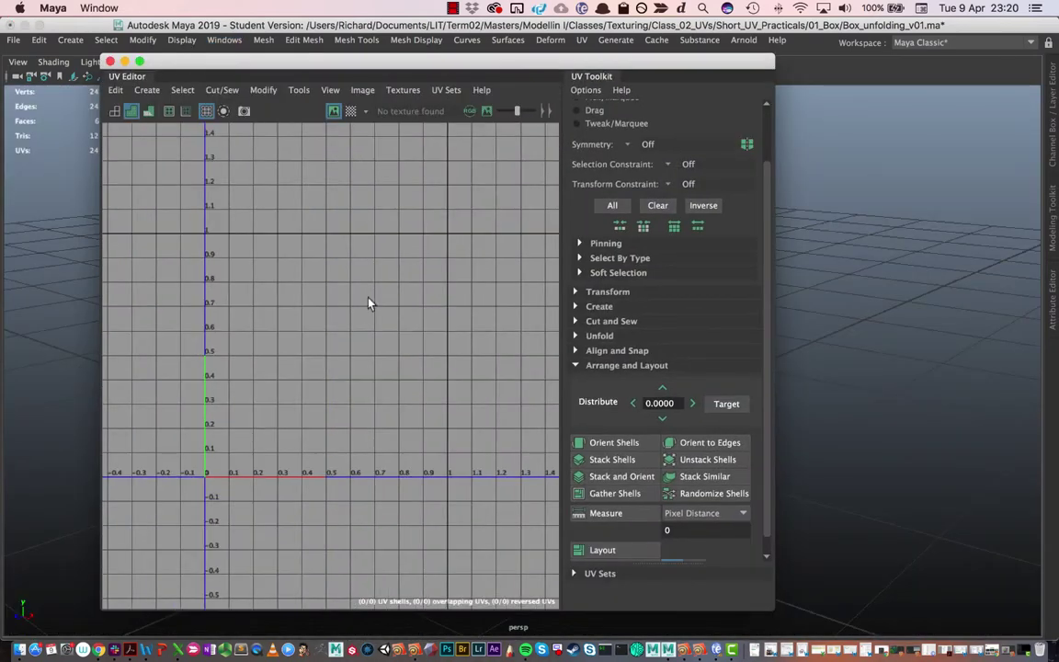
middle_click_drag(368, 303, 253, 393, "alt")
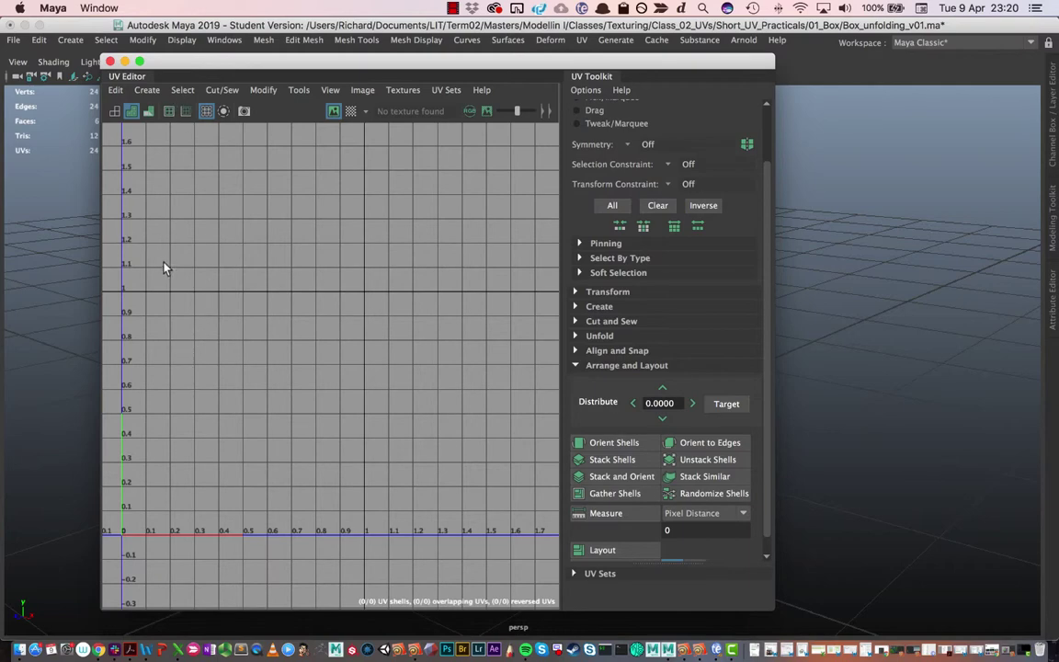
mouse_move(217, 291)
middle_mouse_down("alt")
mouse_move(218, 305)
mouse_move(220, 277)
mouse_move(234, 401)
mouse_move(220, 312)
middle_mouse_up("alt")
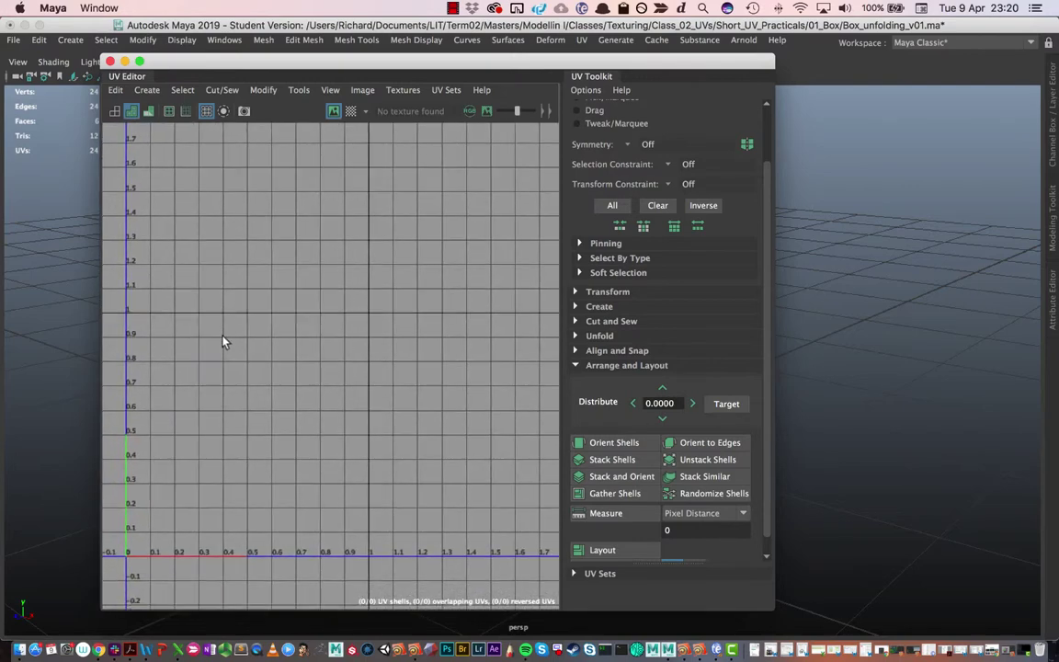
- Move the UV Editor window lower so the box stays visible in the viewport
scroll(223, 342, "down", 5)
scroll(222, 342, "up", 2)
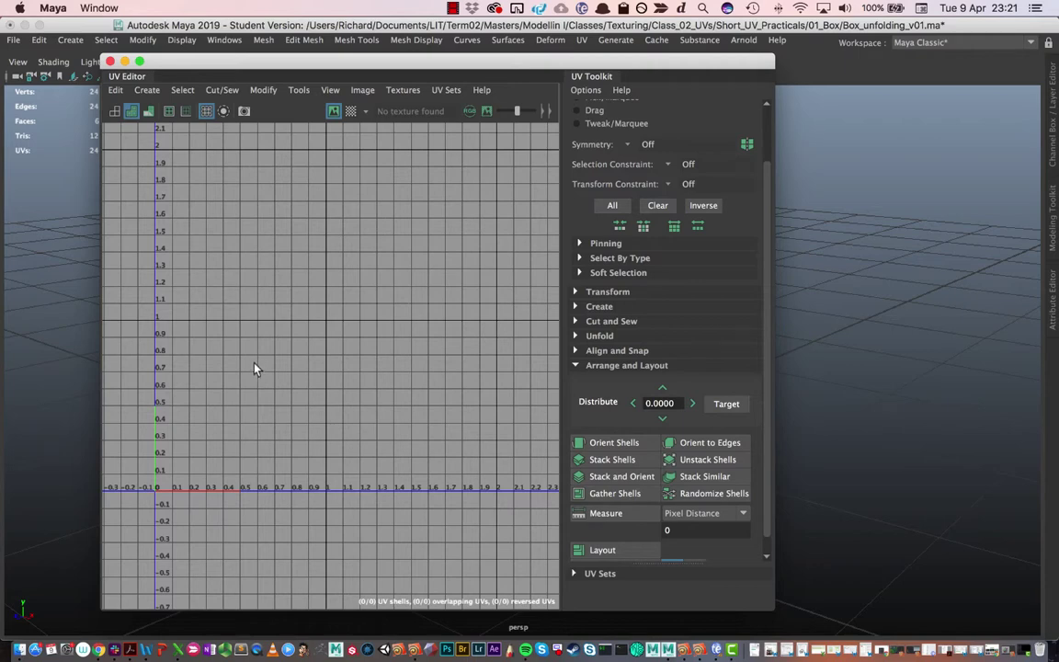
left_click_drag(403, 80, 348, 109)
left_click_drag(234, 91, 220, 352)
- Select the box, move the UV Editor back up, and frame the 0–1 tile over CardboardBox.jpg
left_click(400, 333)
left_click_drag(355, 357, 398, 42)
scroll(262, 368, "up", 5)
middle_click_drag(262, 373, 423, 378, "alt")
right_click_drag(423, 378, 260, 376, "alt")
middle_click_drag(259, 376, 182, 366, "alt")
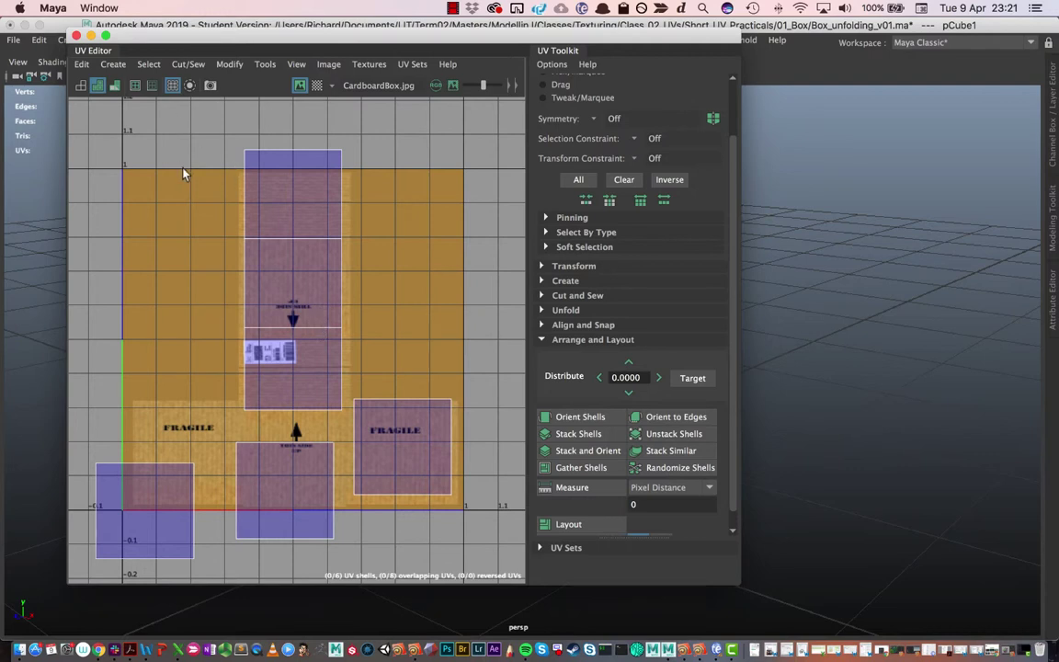
left_click(204, 264)
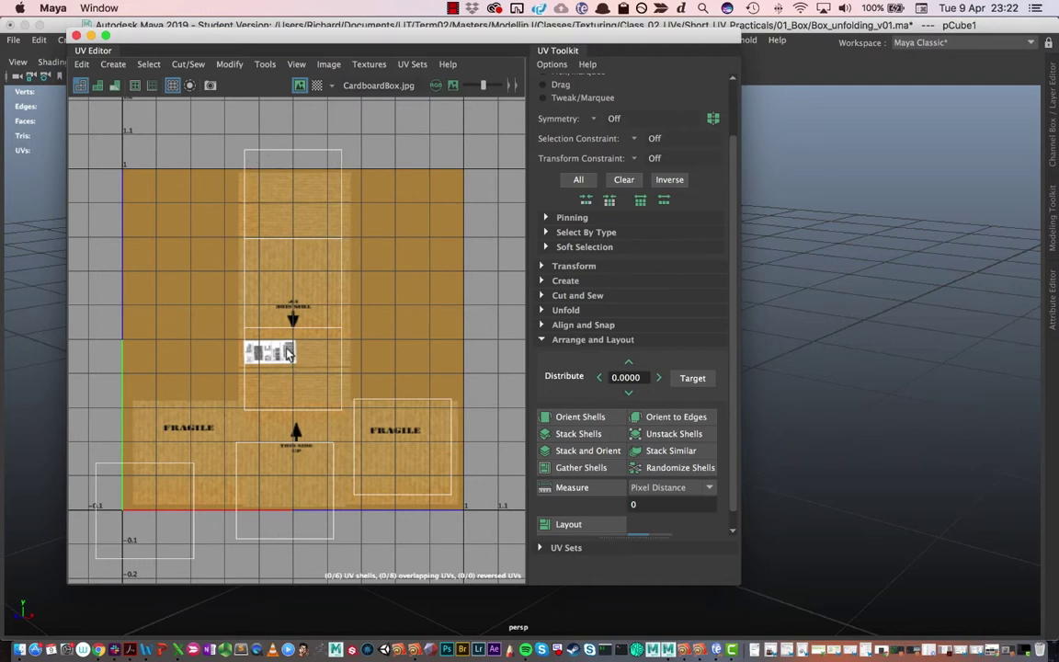
- Hide the UV grid, move the UV Editor right, and frame the box in the viewport with F
left_click(172, 85)
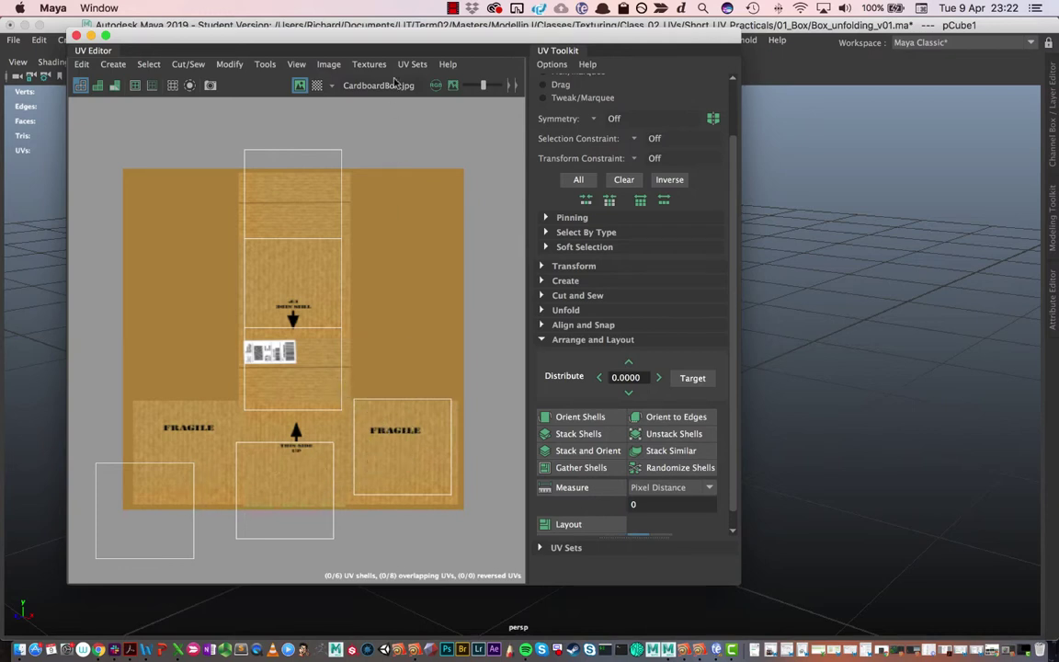
left_click_drag(349, 36, 659, 65)
left_click(356, 296)
key("f")
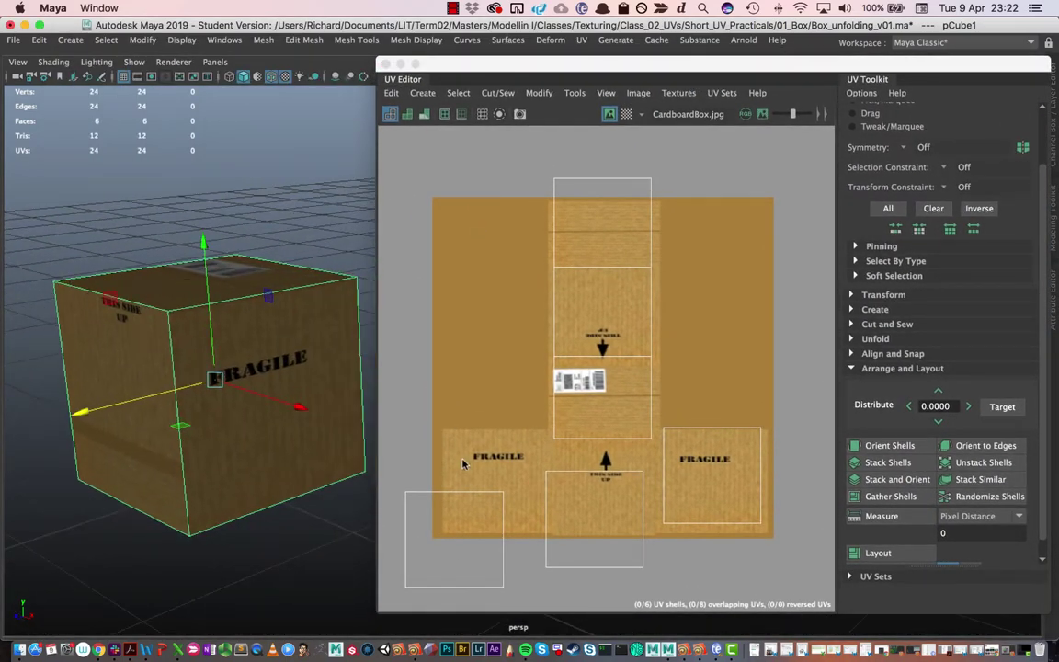
- Switch to UV shell selection and tumble the box to see which face the lower-middle shell maps to
right_click_drag(562, 497, 497, 426)
left_click(553, 494)
key("w")
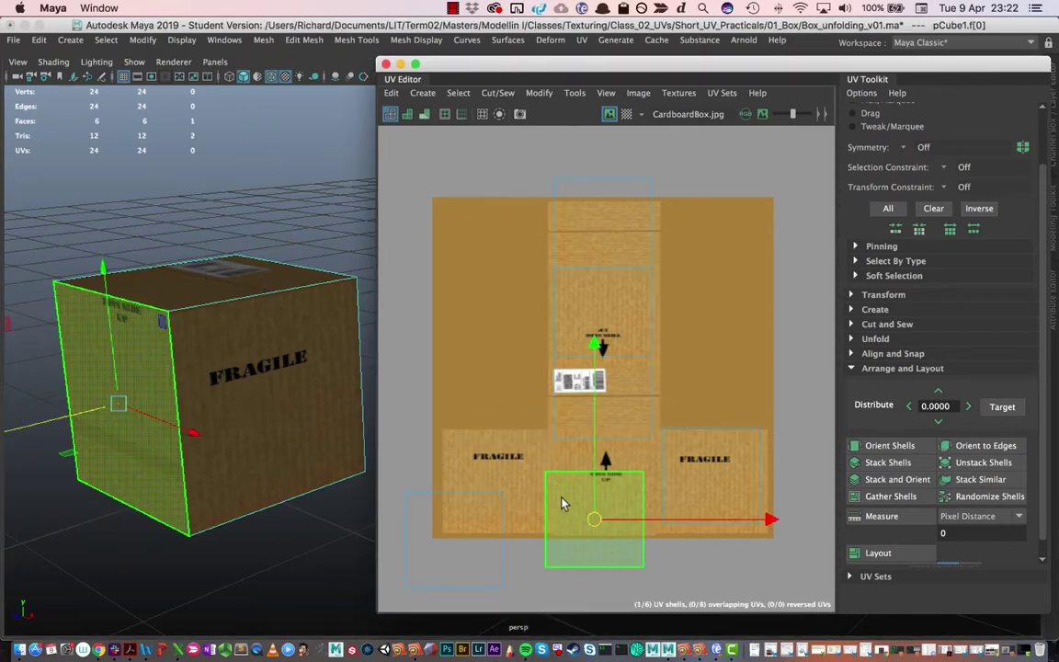
left_click_drag(559, 499, 457, 527)
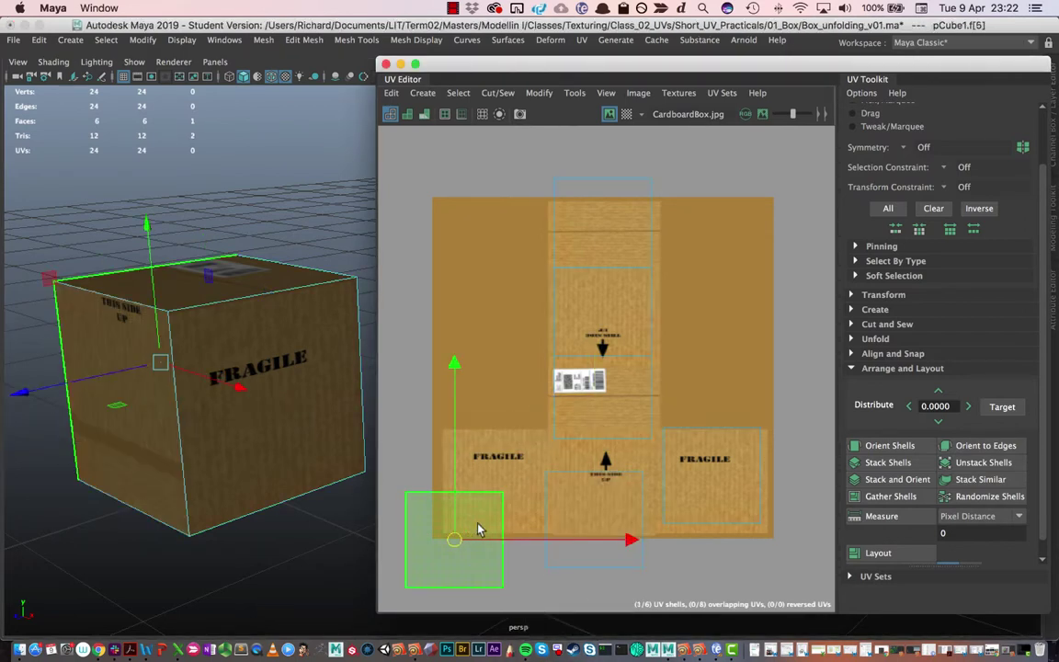
left_click_drag(200, 328, 276, 350, "alt")
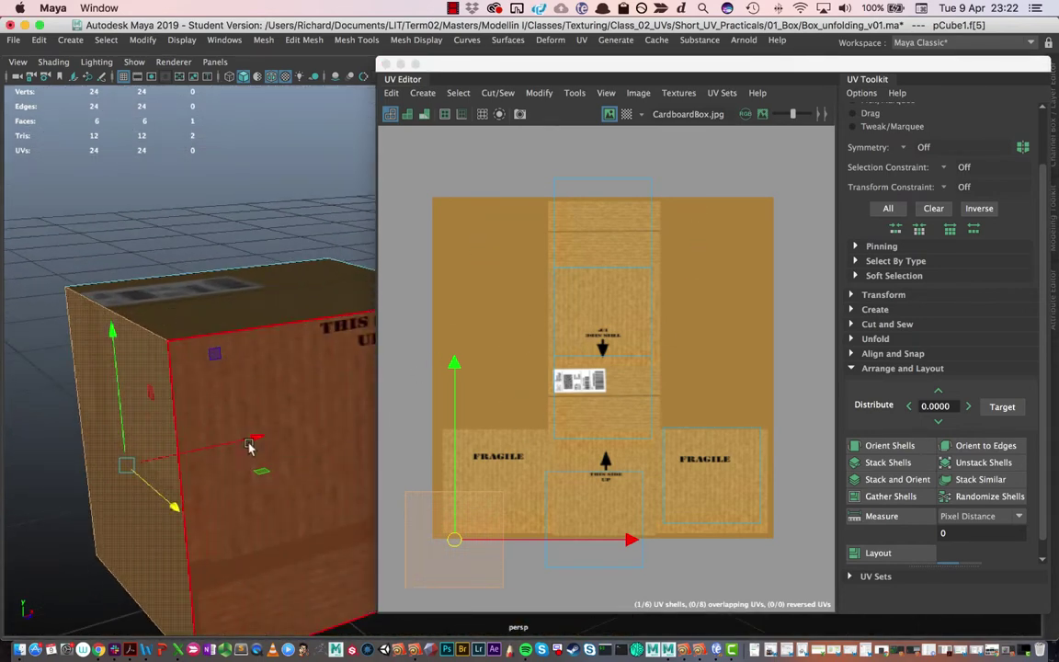
left_click_drag(213, 438, 260, 385, "alt")
left_click_drag(328, 407, 248, 397, "alt")
left_click(248, 397)
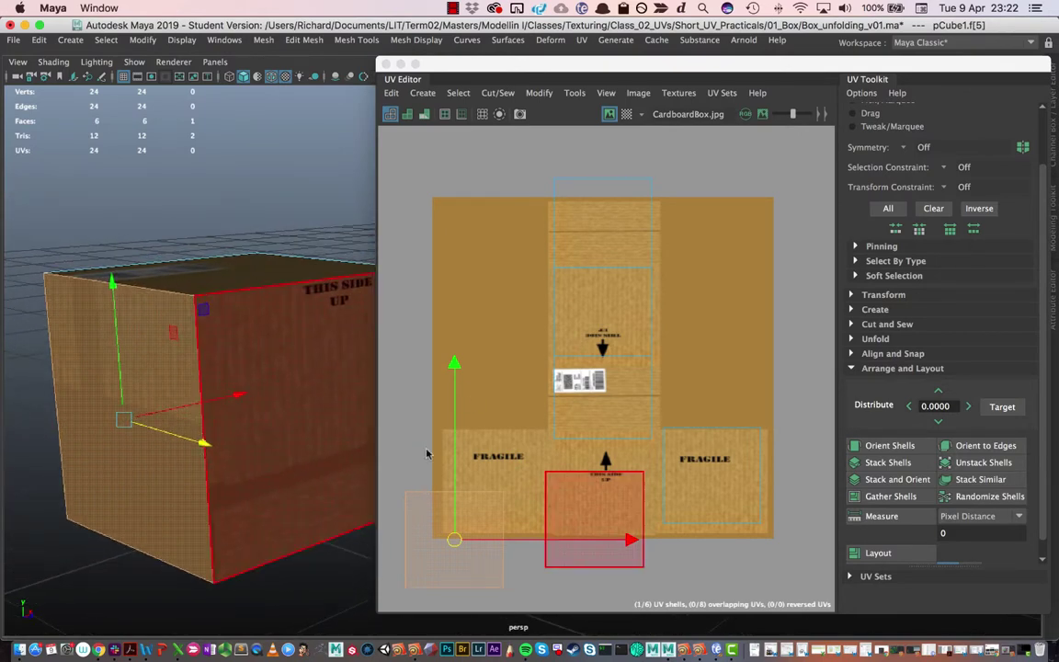
- Select the lower-middle and lower-left shells to identify their faces, then return to object selection
left_click(578, 497)
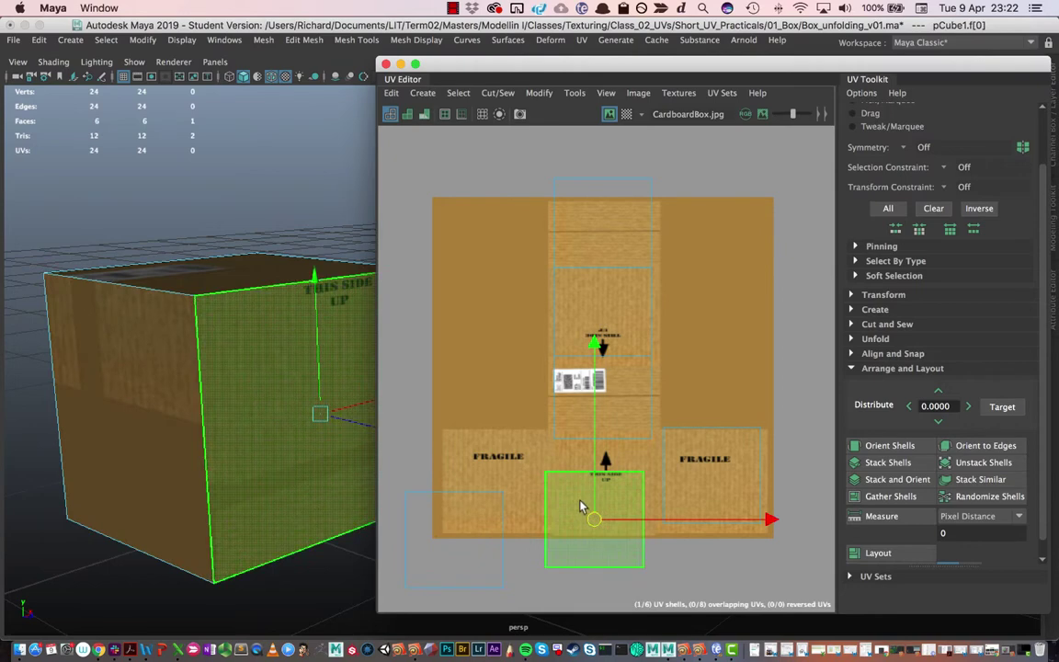
left_click(590, 468, "shift")
left_click(590, 468, "shift")
left_click(607, 460, "shift")
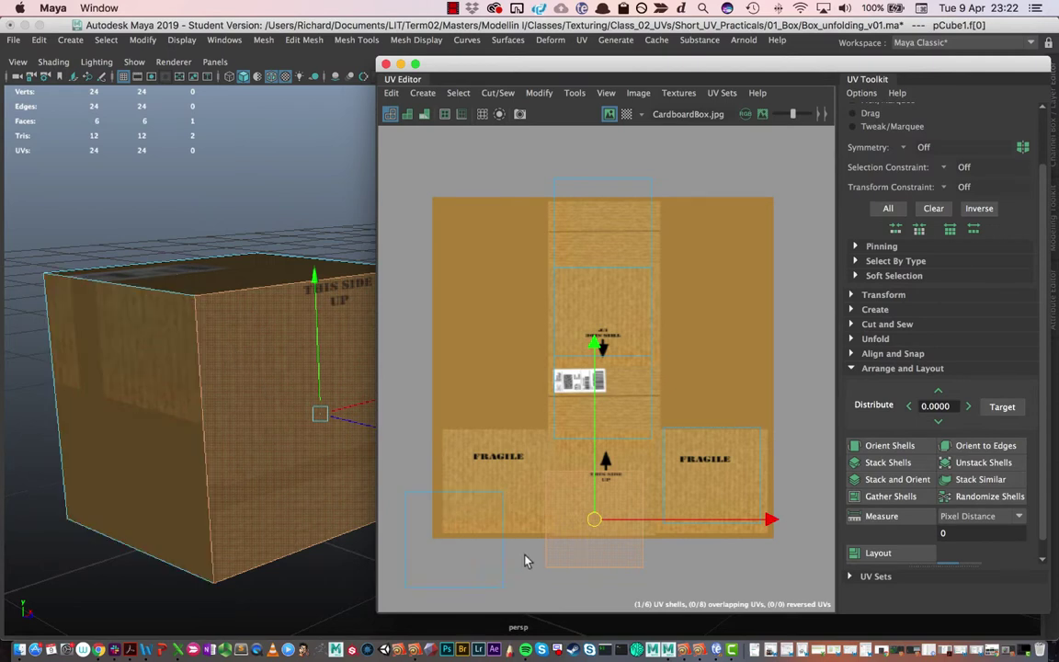
left_click(494, 550)
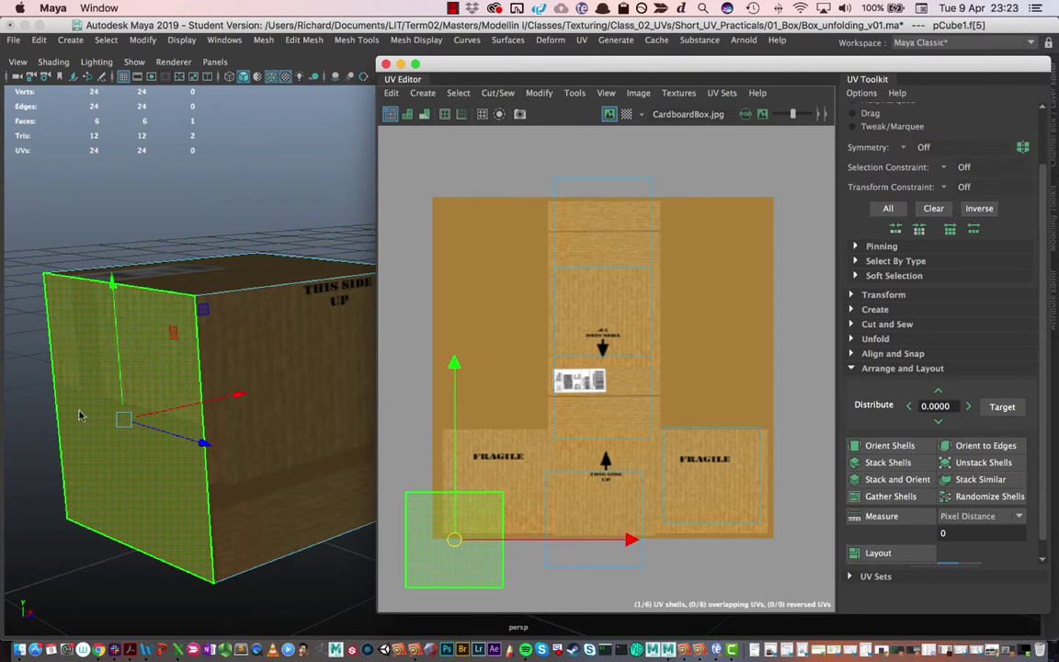
left_click(74, 229)
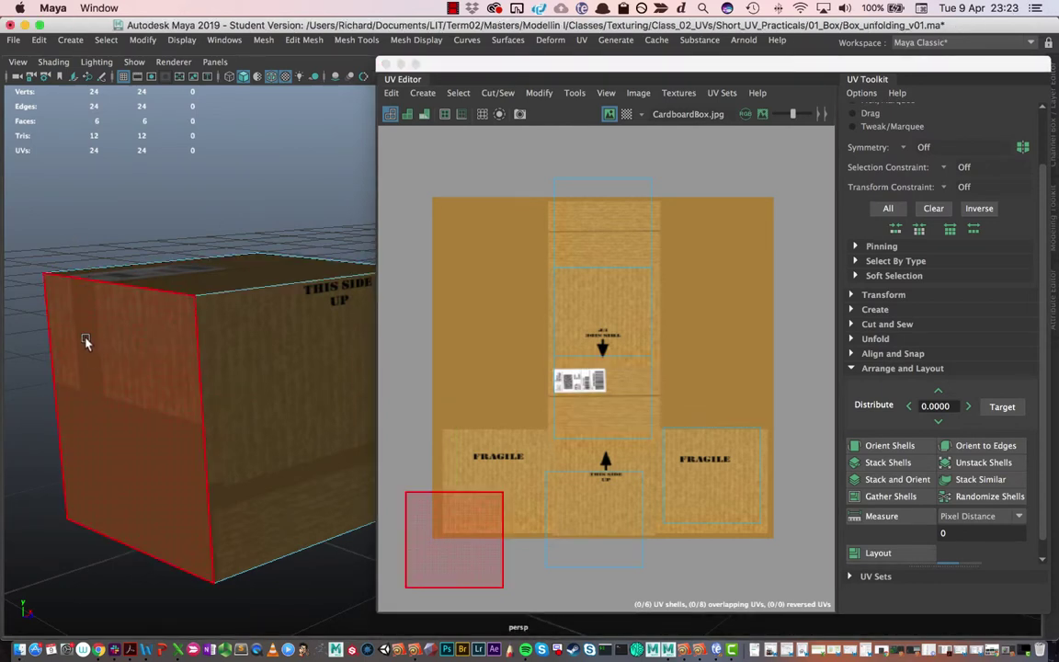
right_click_drag(103, 281, 154, 188)
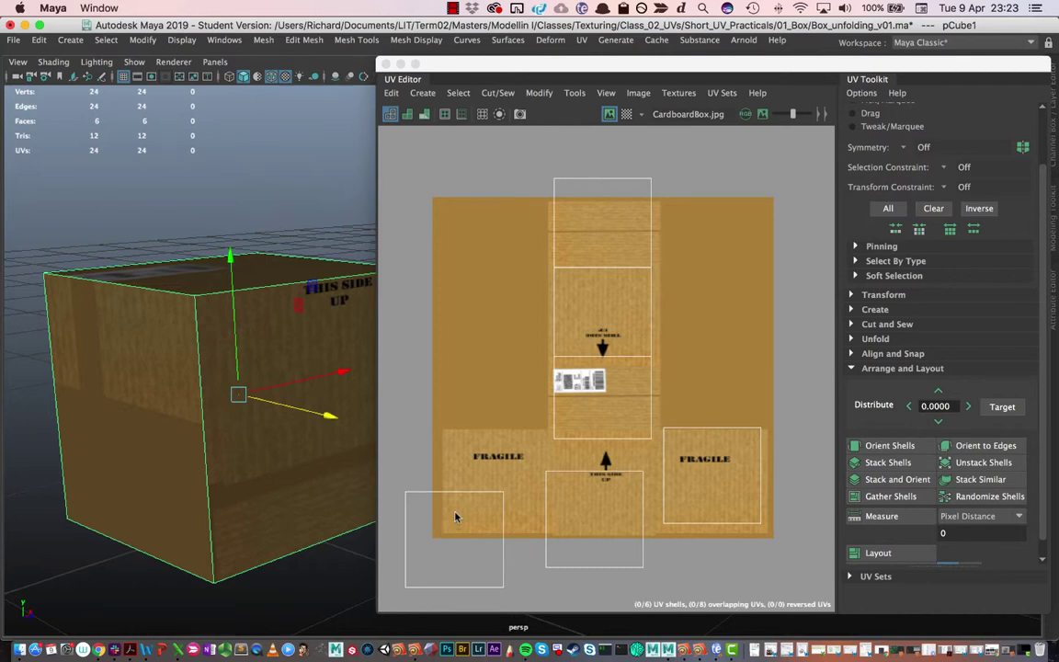
- Move the stray lower-left UV shell onto the texture's left FRAGILE panel
right_click_drag(455, 443, 405, 423)
left_click(460, 533)
mouse_move(458, 539)
left_mouse_down()
mouse_move(459, 525)
mouse_move(438, 516)
mouse_move(450, 548)
mouse_move(482, 520)
mouse_move(443, 506)
mouse_move(444, 546)
mouse_move(485, 530)
mouse_move(455, 499)
mouse_move(439, 508)
mouse_move(461, 533)
left_mouse_up()
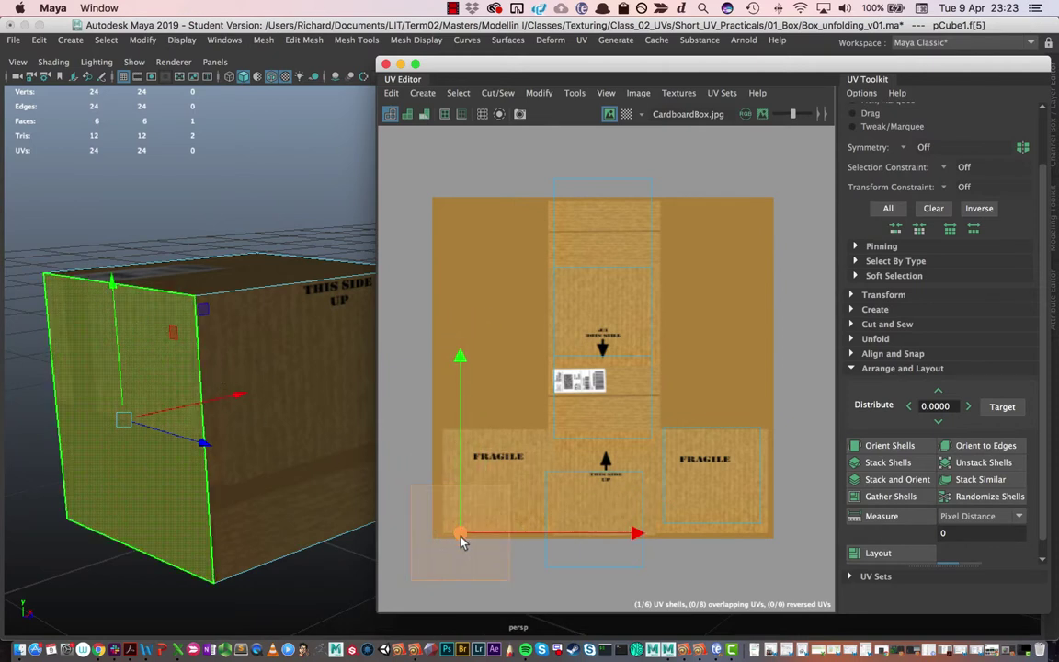
left_click_drag(460, 533, 496, 485)
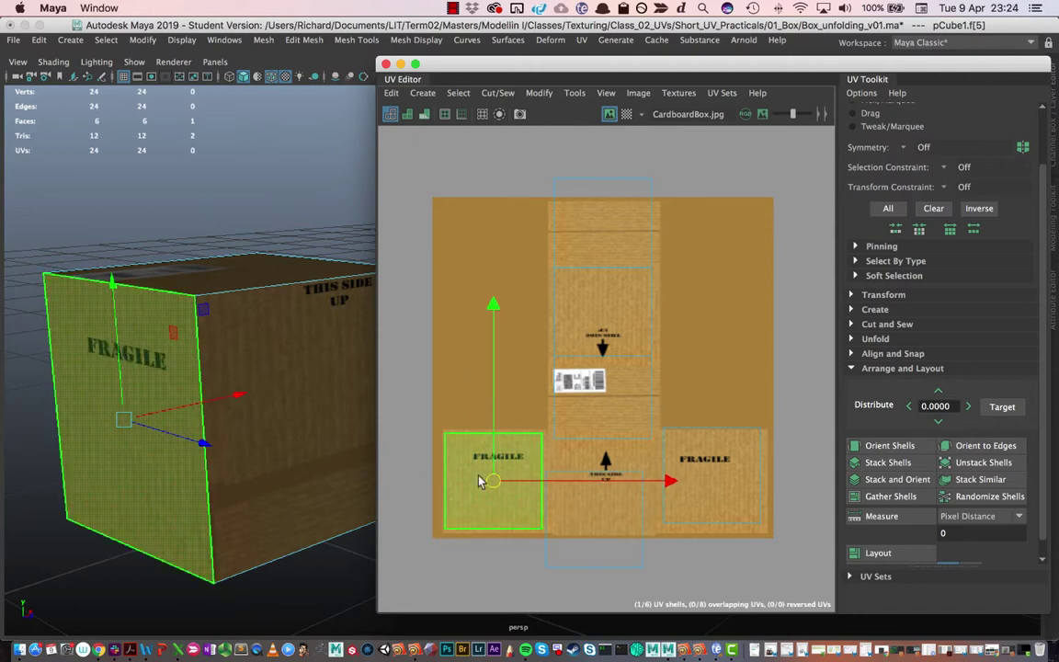
- Zoom in on the FRAGILE shell, clear the selection, and reselect the FRAGILE face to check it
scroll(492, 494, "up", 3)
scroll(493, 497, "up", 3)
scroll(477, 419, "up", 1)
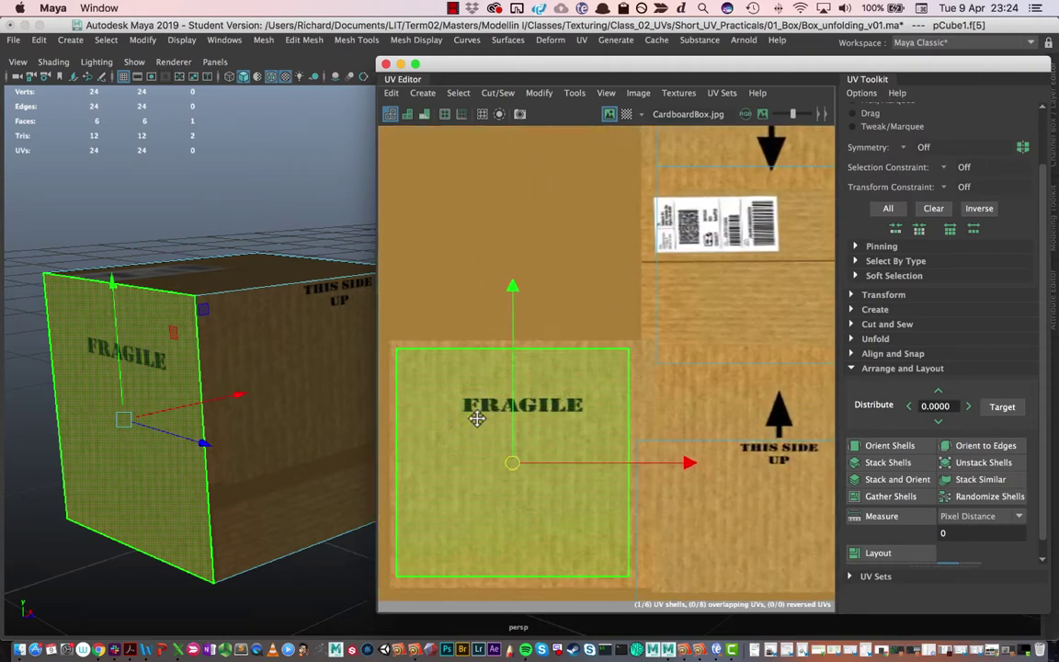
middle_click_drag(477, 418, 490, 419, "alt")
left_click(386, 387)
left_click(408, 300)
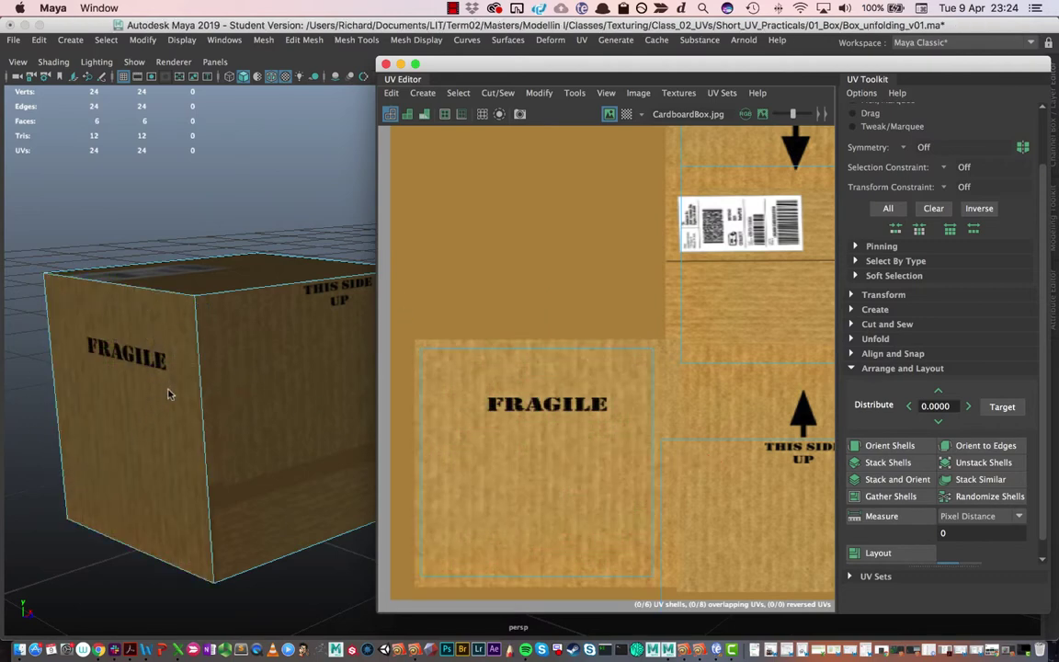
left_click(436, 354)
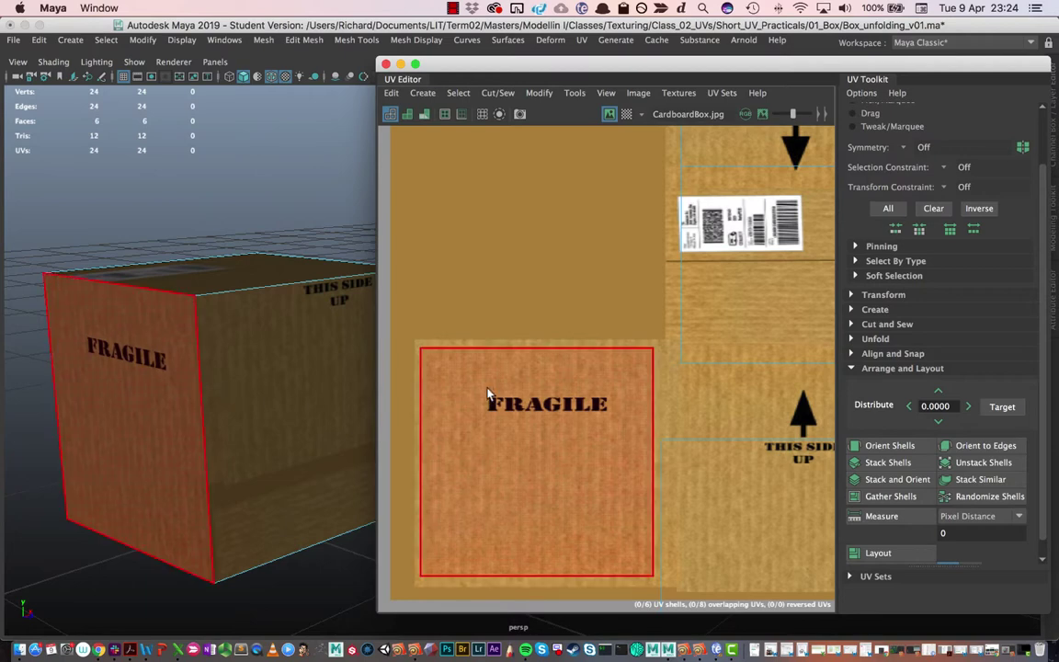
middle_click_drag(433, 350, 277, 354, "alt")
- Select the THIS SIDE UP face and move its UV shell up onto the THIS SIDE UP print
left_click(522, 424)
scroll(522, 424, "down", 5)
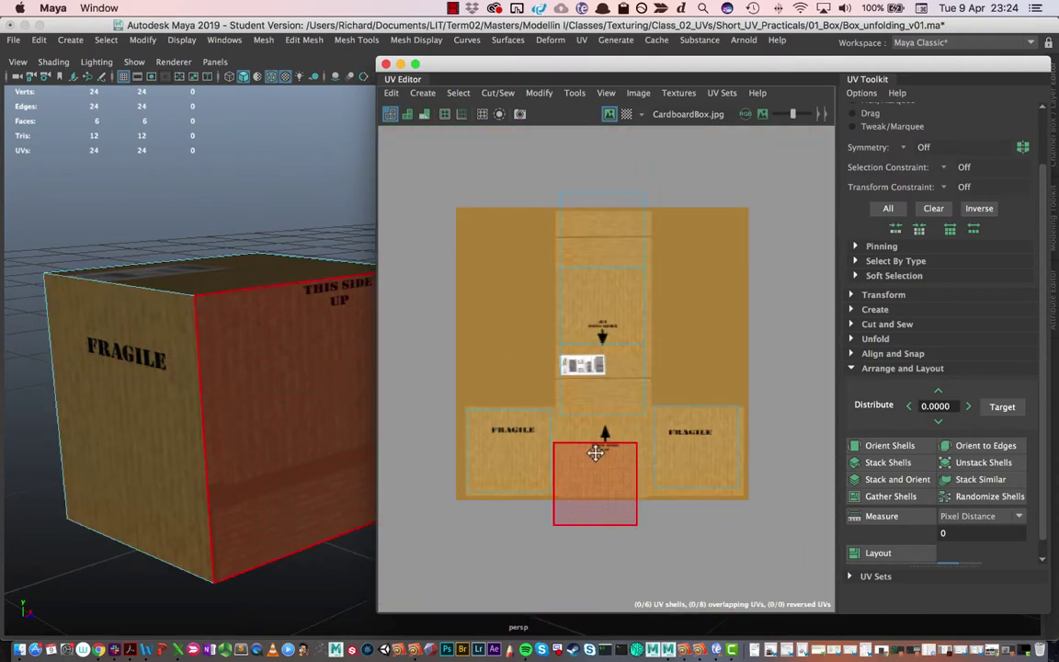
scroll(581, 442, "up", 4)
left_click(581, 442)
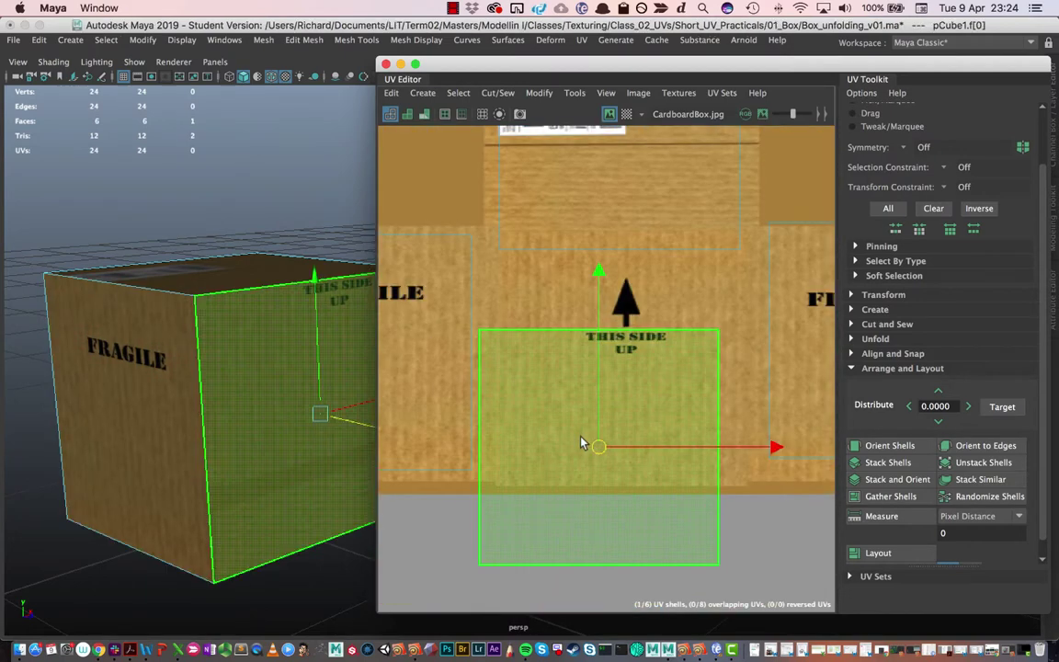
left_click_drag(599, 454, 617, 362)
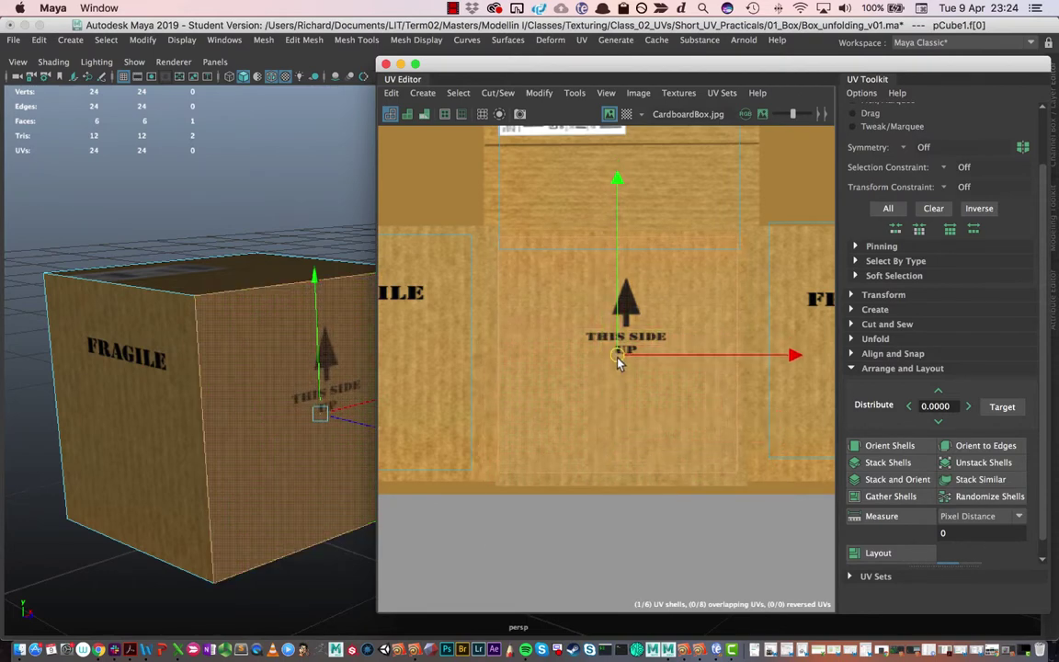
- Inspect the right FRAGILE shell and the top face's shipping-label shell, then leave face mode with F8
middle_click_drag(622, 359, 429, 423, "alt")
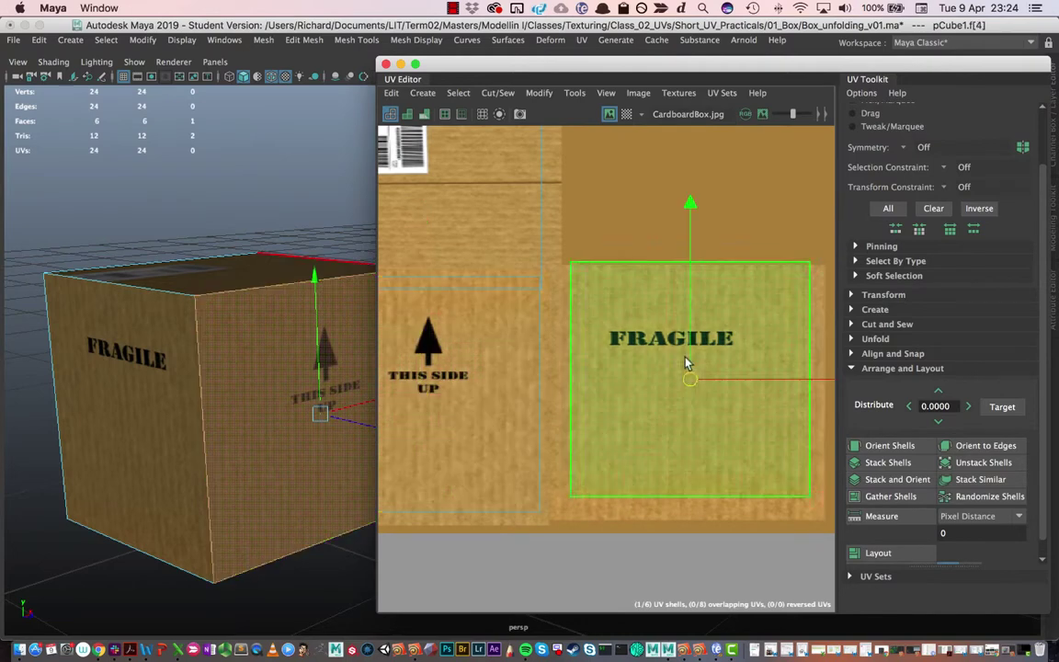
left_click(686, 361)
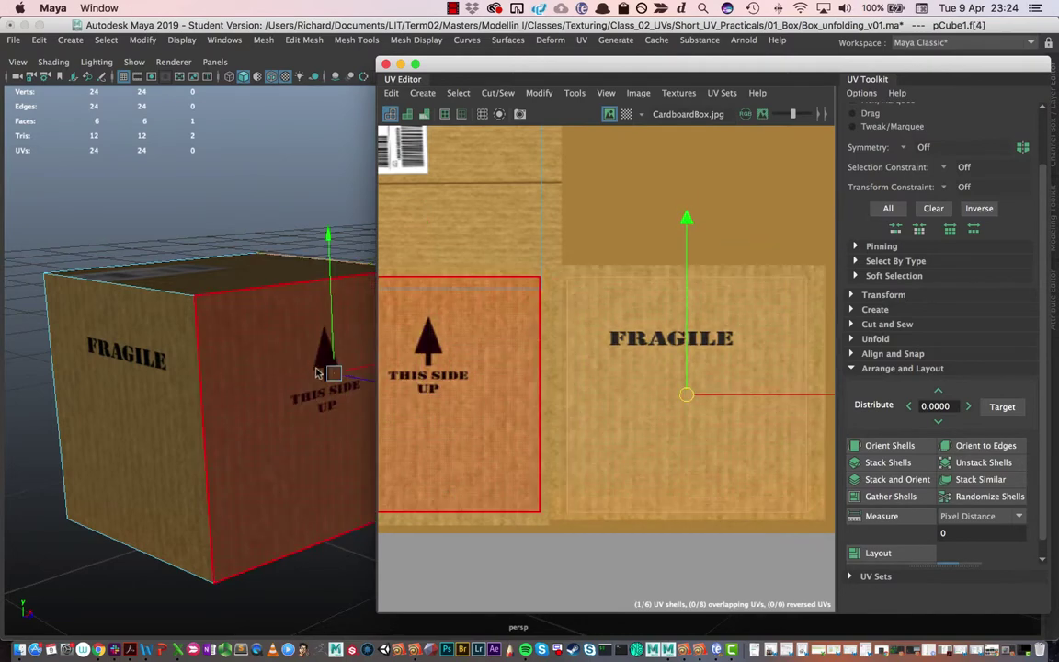
left_click_drag(324, 367, 289, 488, "alt")
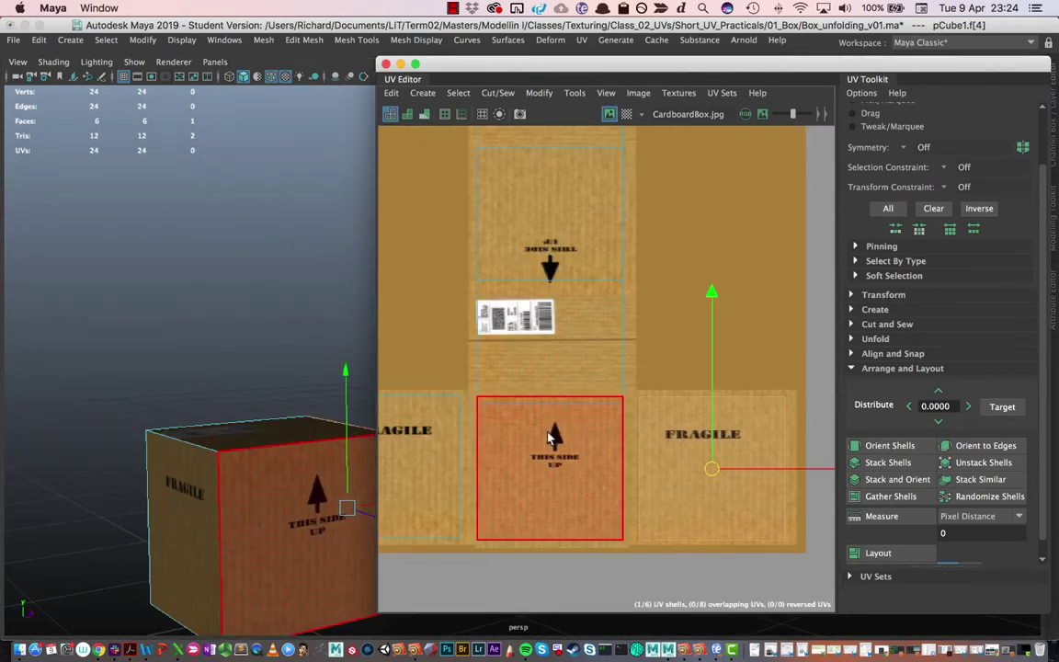
middle_click_drag(564, 329, 561, 386, "alt")
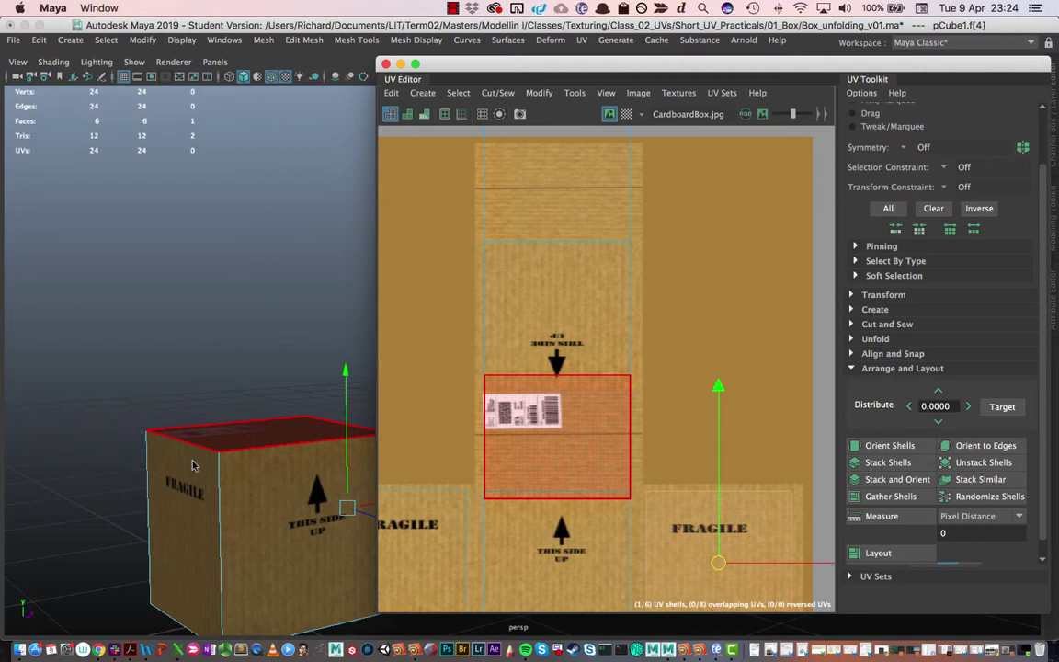
middle_click_drag(575, 239, 584, 343, "alt")
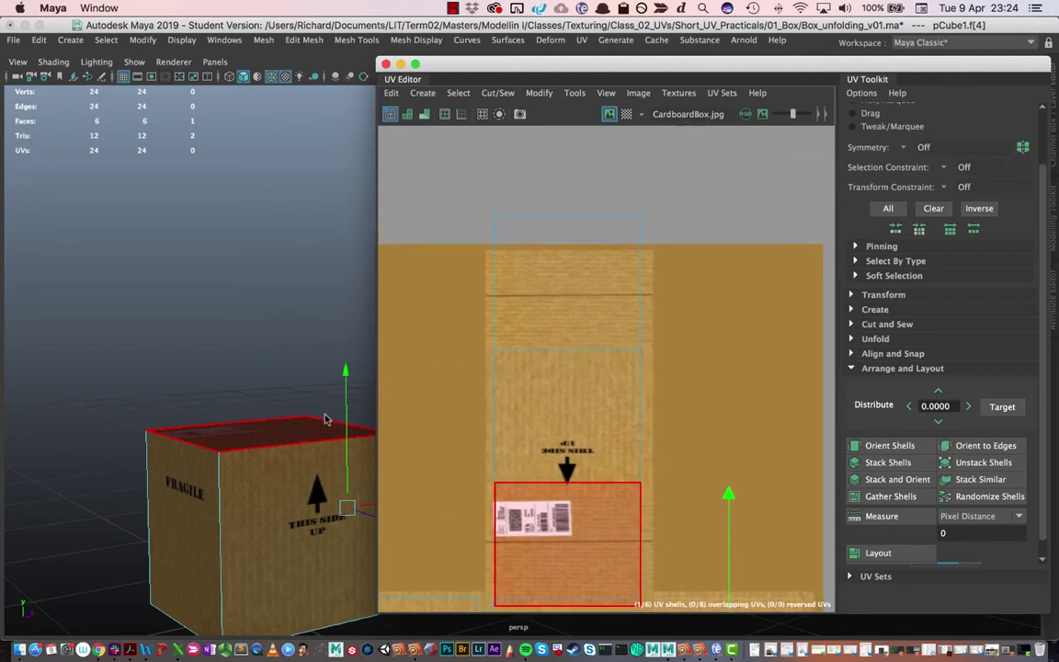
key("F8")
- Switch to UV selection and select the shell's top-left and top-right corner UVs
right_click(529, 266)
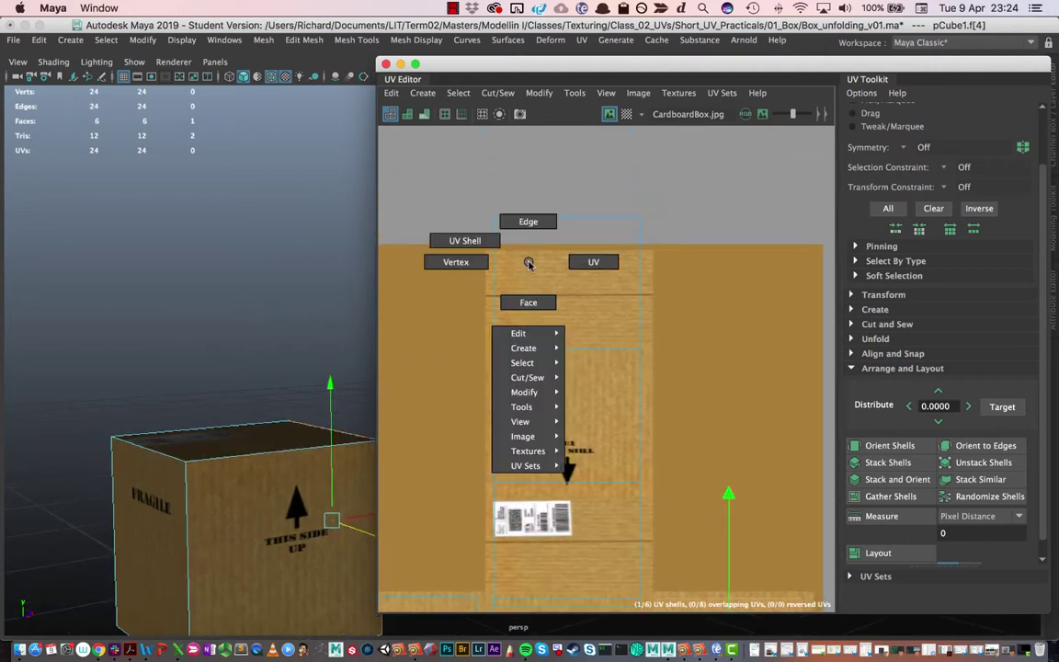
left_click(594, 263)
left_click_drag(514, 242, 478, 204)
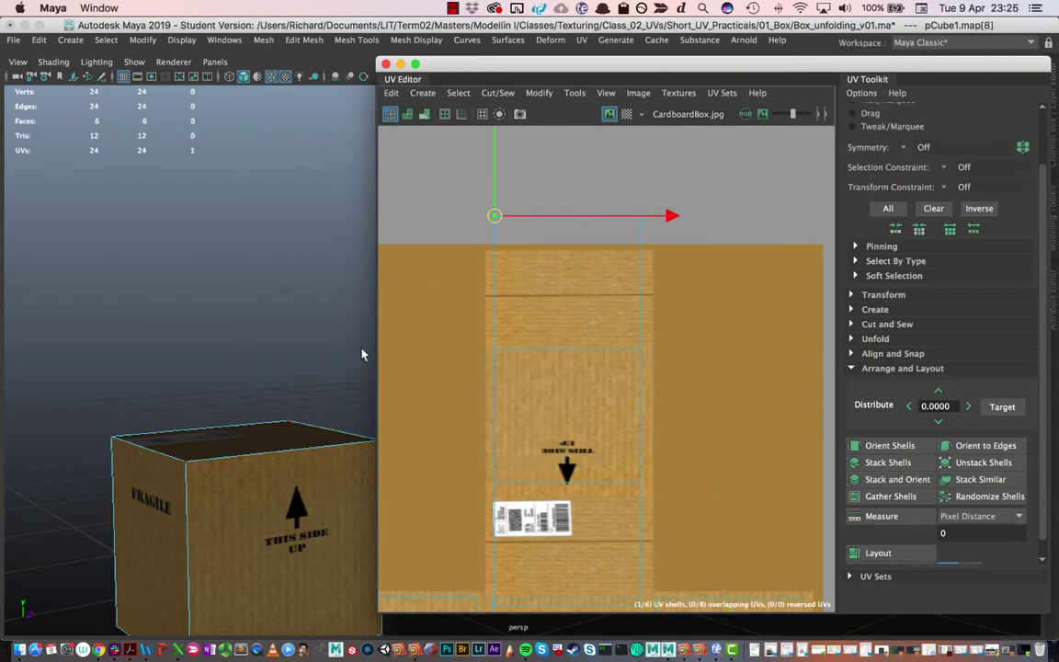
left_click_drag(283, 410, 224, 426, "alt")
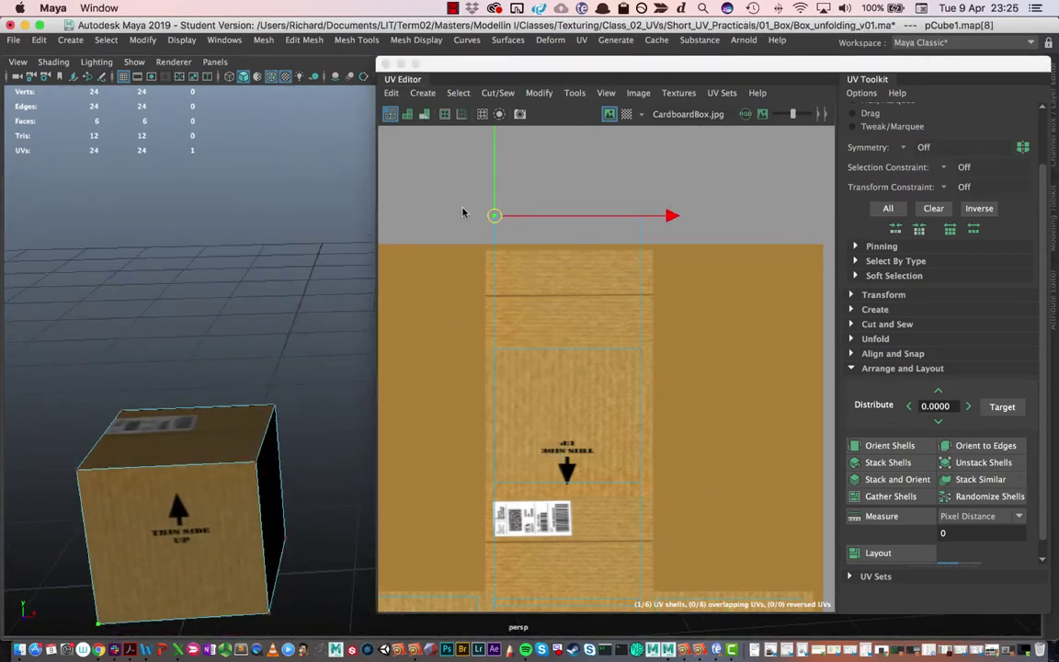
left_click_drag(677, 189, 588, 226, "shift")
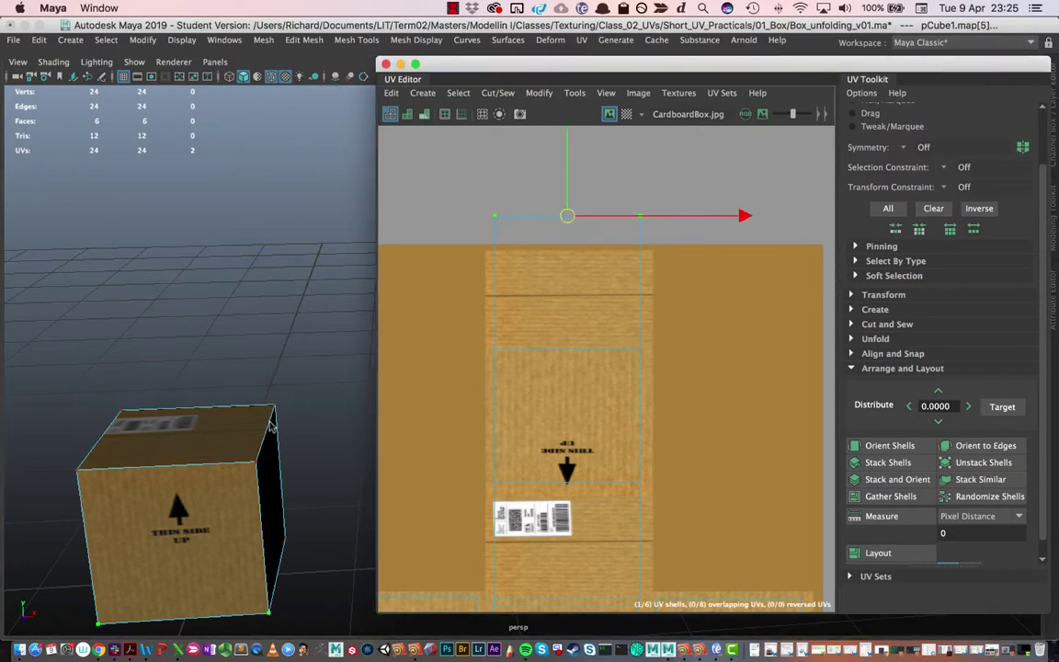
- Tumble the camera beneath the box to see its black, untextured underside
right_click_drag(239, 378, 234, 289, "alt")
left_click_drag(233, 289, 252, 302, "alt")
right_click_drag(251, 303, 48, 278, "alt")
left_click_drag(47, 277, 255, 389, "alt")
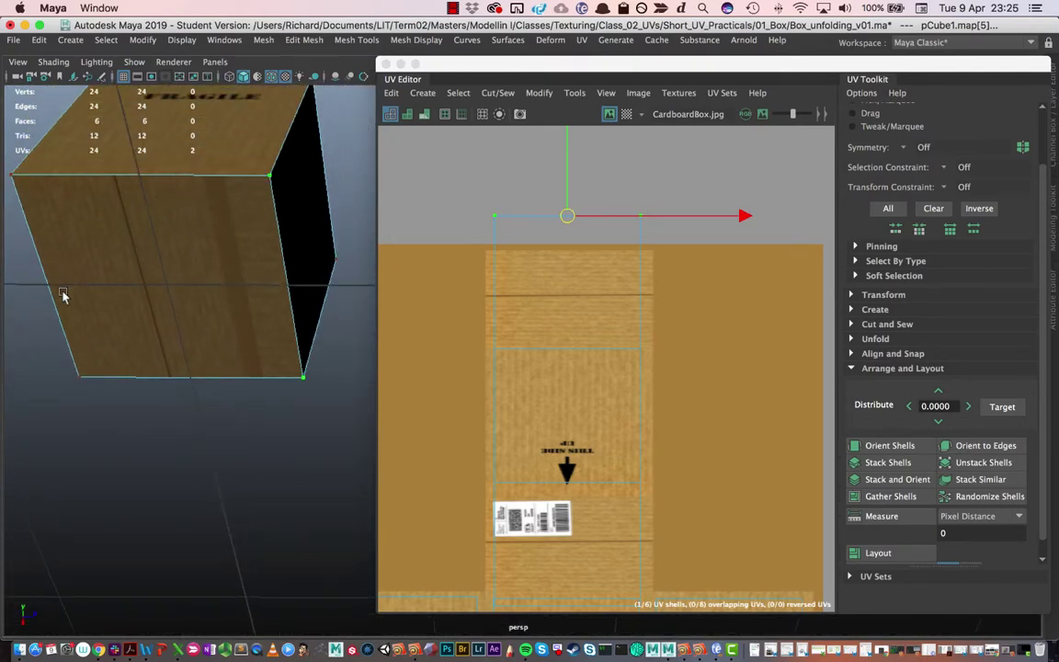
left_click_drag(114, 340, 179, 339)
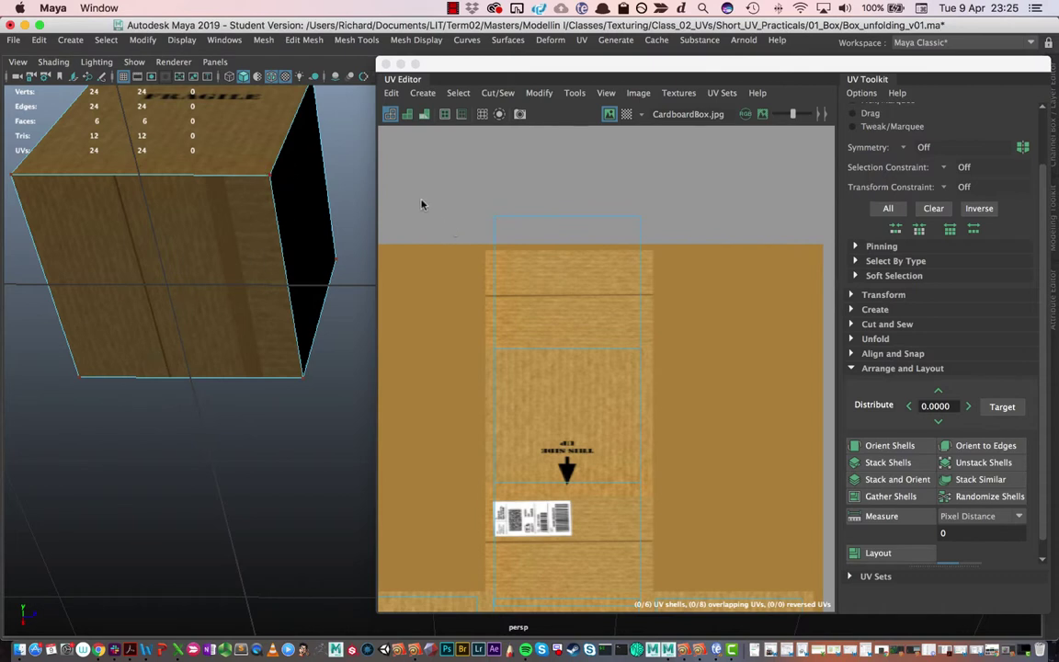
- Select the upper shell's two top-edge UVs and drag them down onto the texture's top border
left_click(521, 219)
right_click_drag(520, 218, 561, 214)
left_click_drag(456, 195, 685, 257)
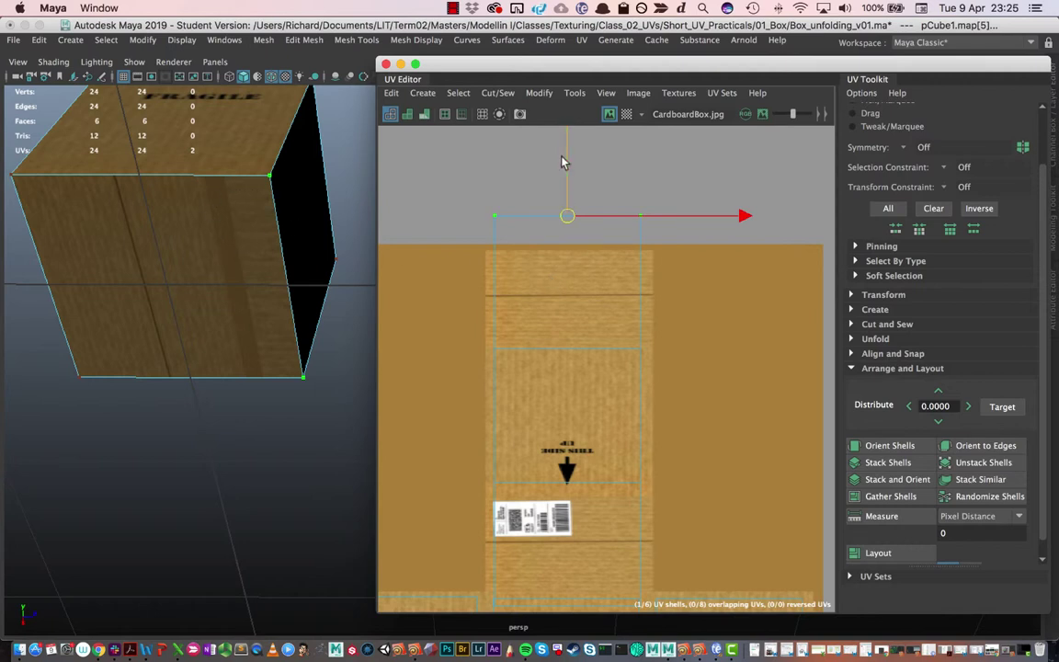
left_click_drag(566, 150, 572, 194)
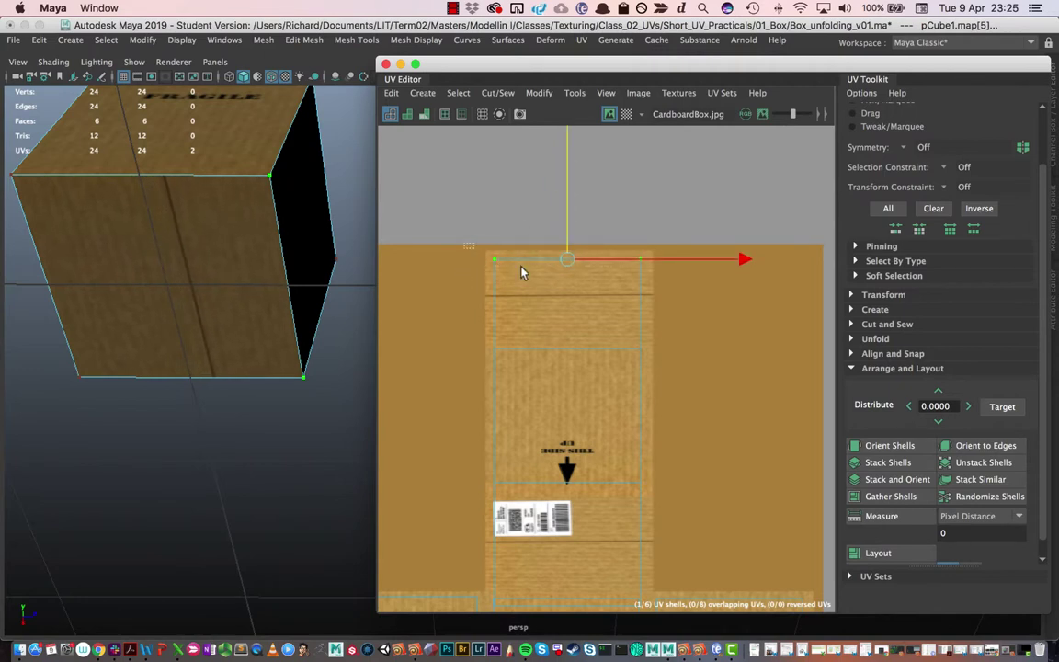
left_click_drag(567, 283, 686, 289)
left_click_drag(568, 195, 566, 199)
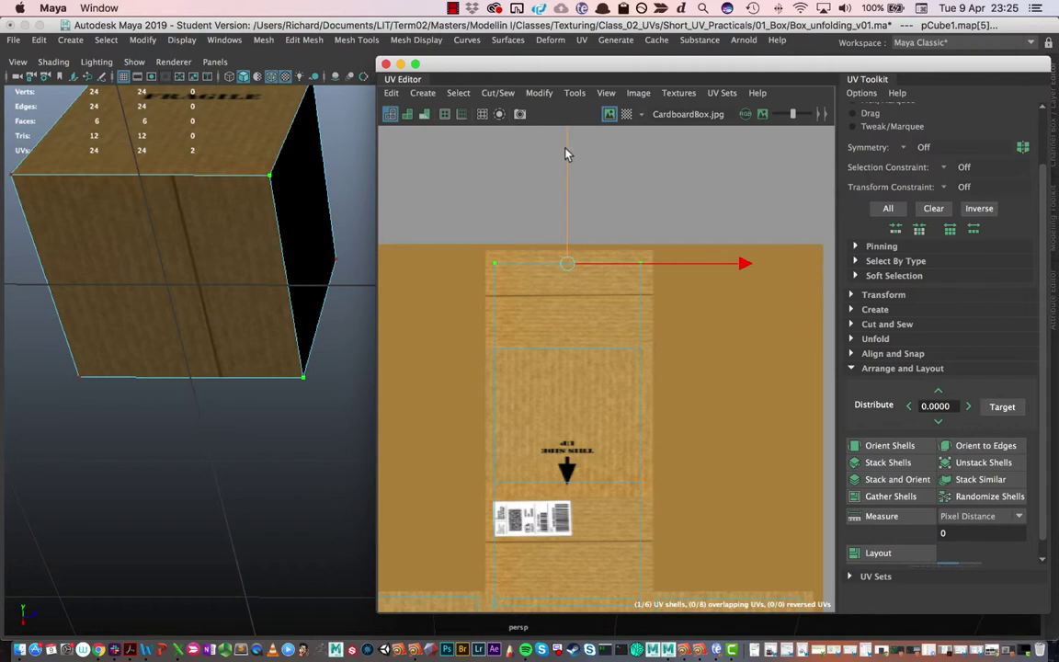
left_click_drag(566, 154, 555, 295)
scroll(556, 276, "down", 5)
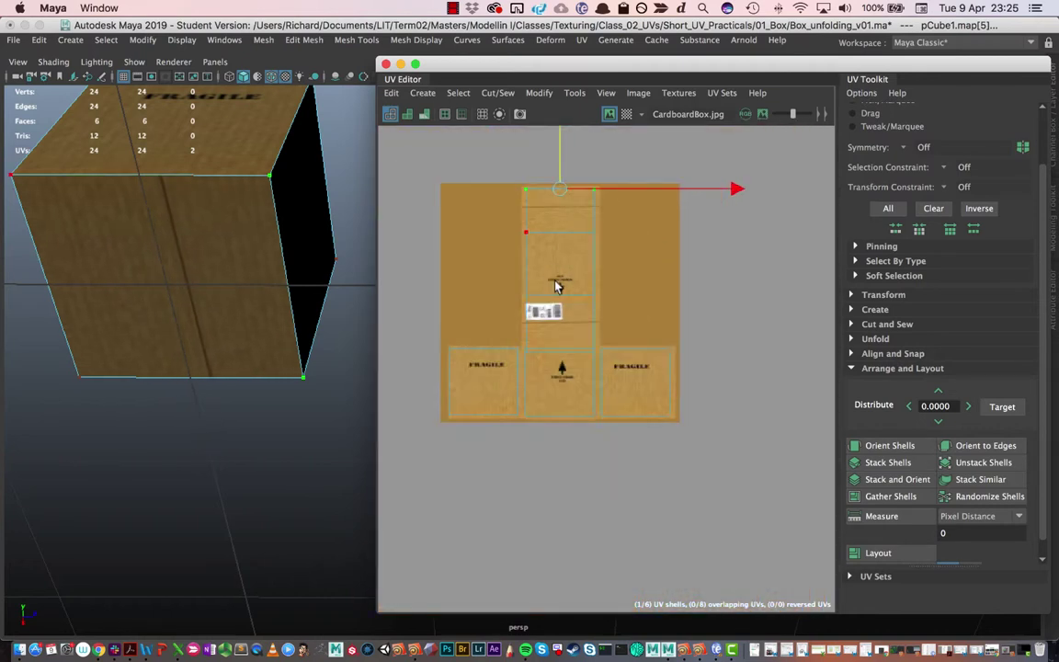
- Switch to object mode, select the box, and orbit to check the FRAGILE, THIS SIDE UP and label faces
left_click_drag(256, 149, 286, 237, "alt")
right_click_drag(255, 241, 323, 221)
left_click(268, 279)
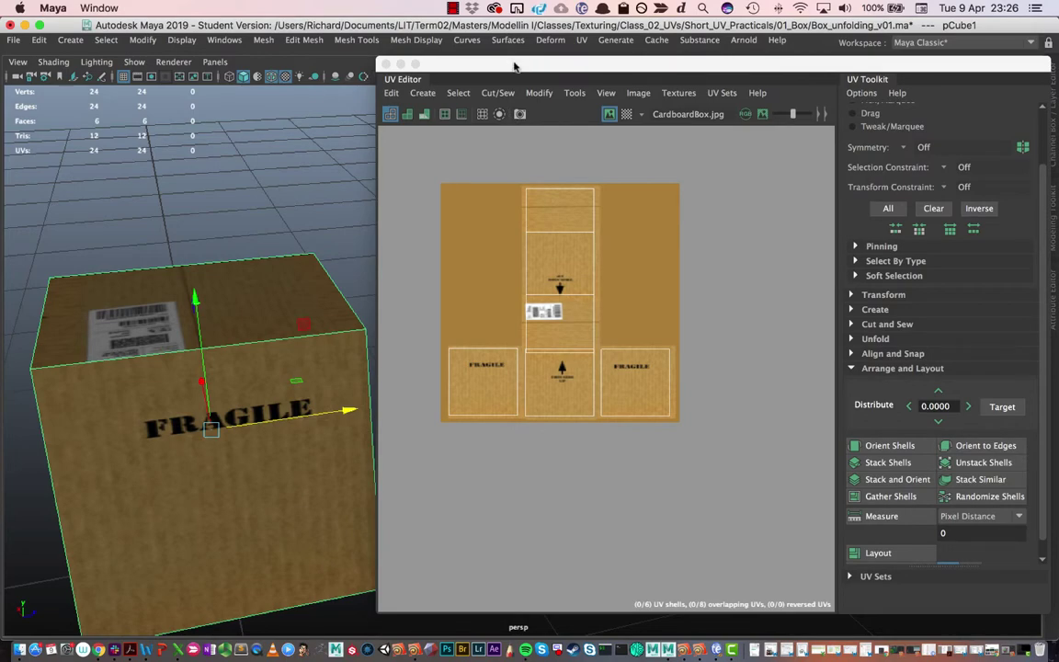
left_click_drag(515, 66, 718, 64)
mouse_move(230, 303)
left_mouse_down("alt")
mouse_move(195, 300)
mouse_move(294, 319)
mouse_move(274, 333)
mouse_move(236, 297)
left_mouse_up("alt")
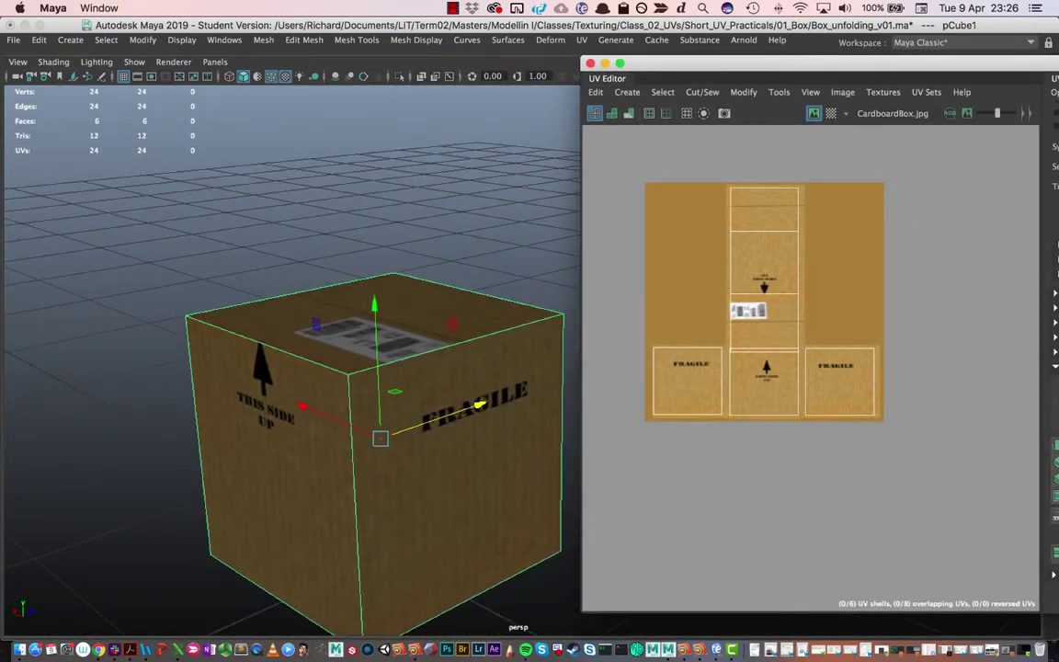